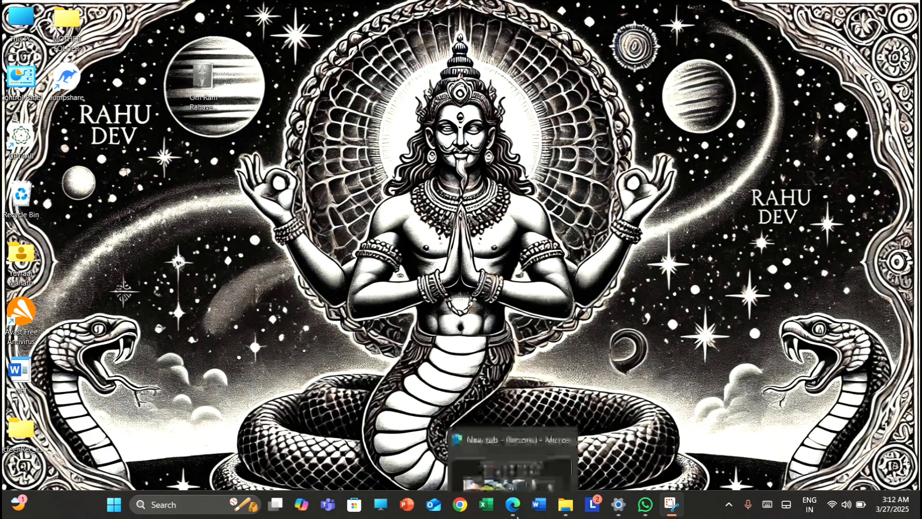
Switch to Microsoft Edge and open the website chatgpt.com
click(515, 507)
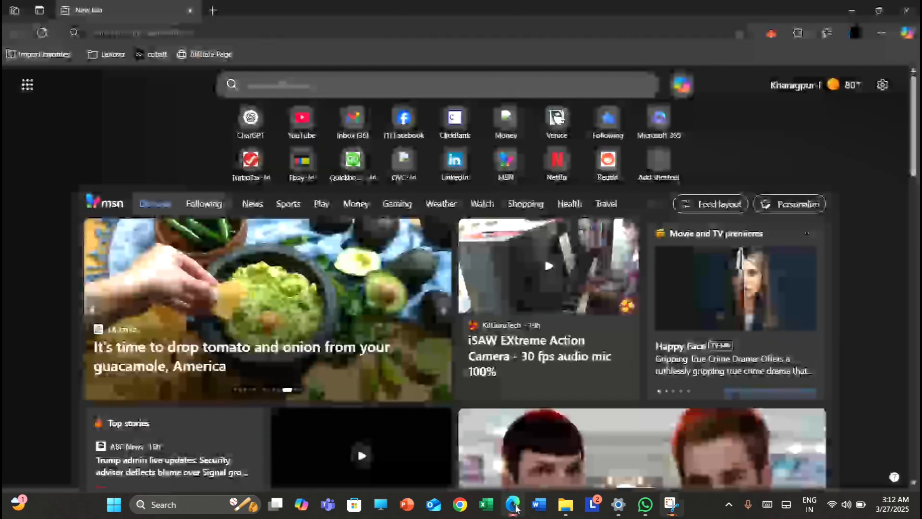
click(173, 30)
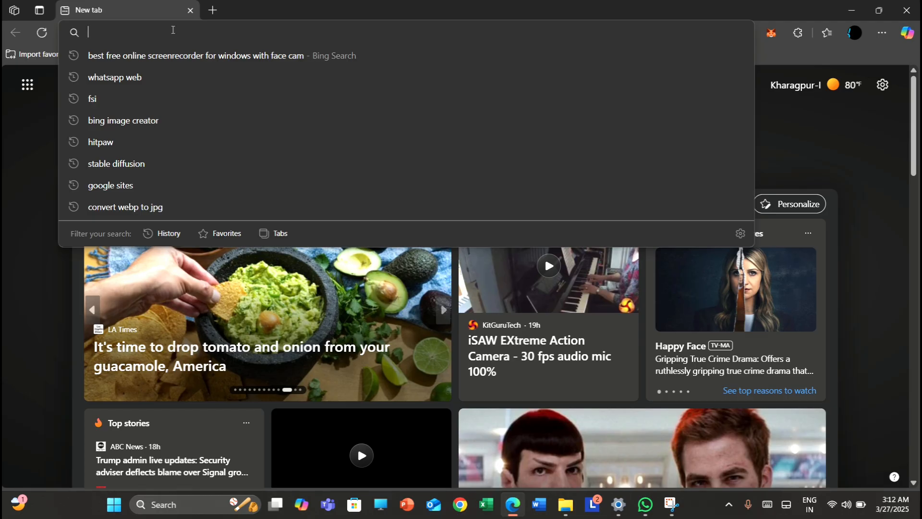
text(cha)
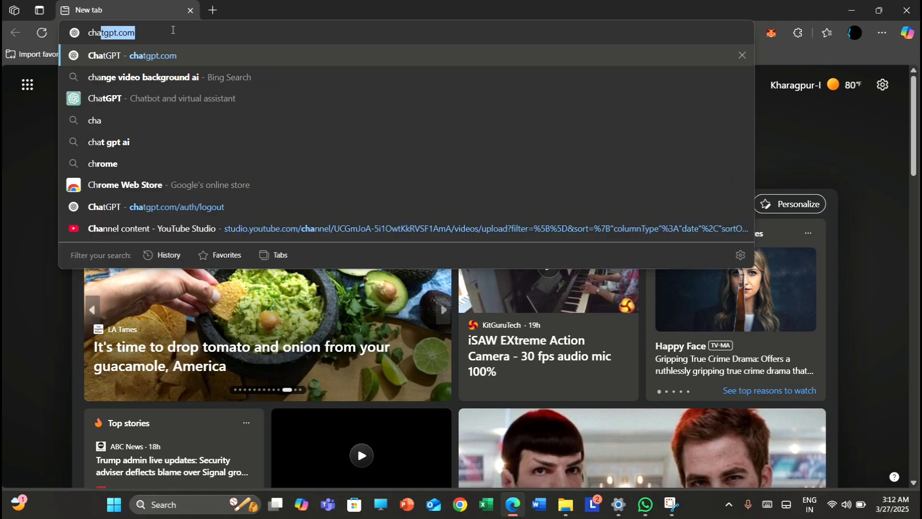
text(tgpt.)
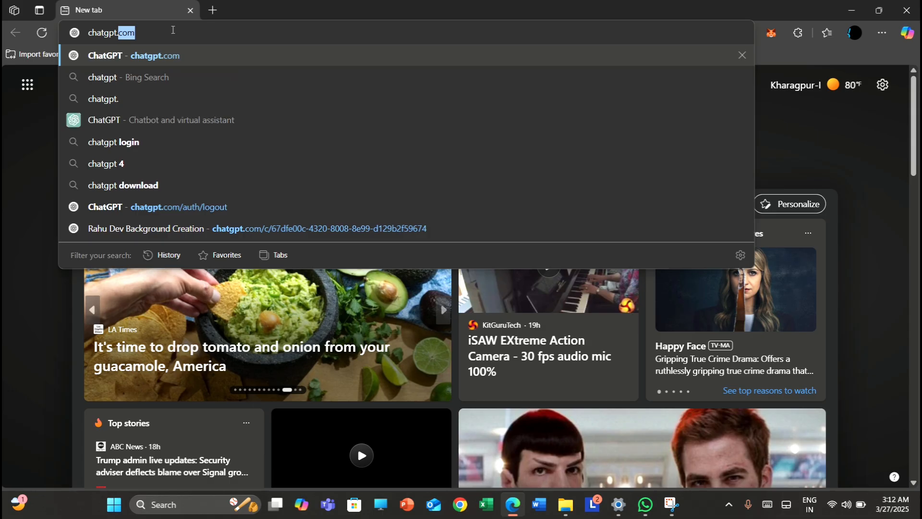
text(com)
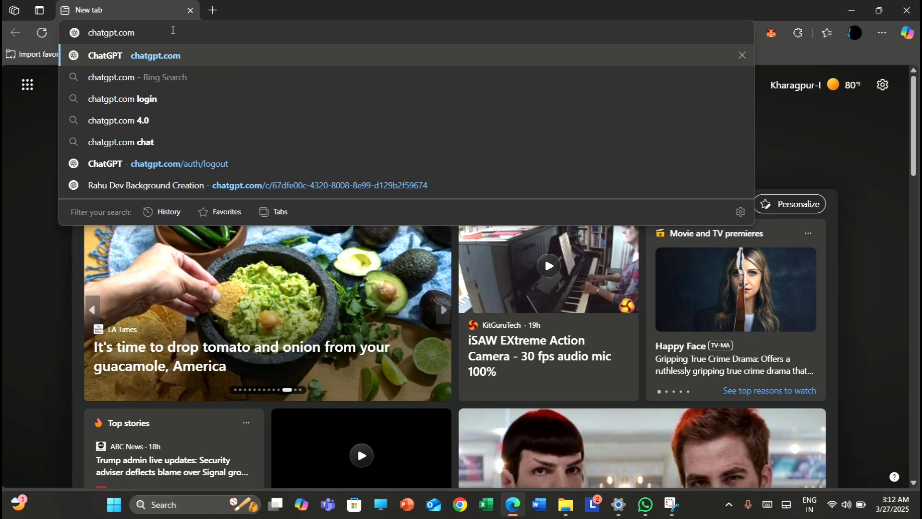
key(Return)
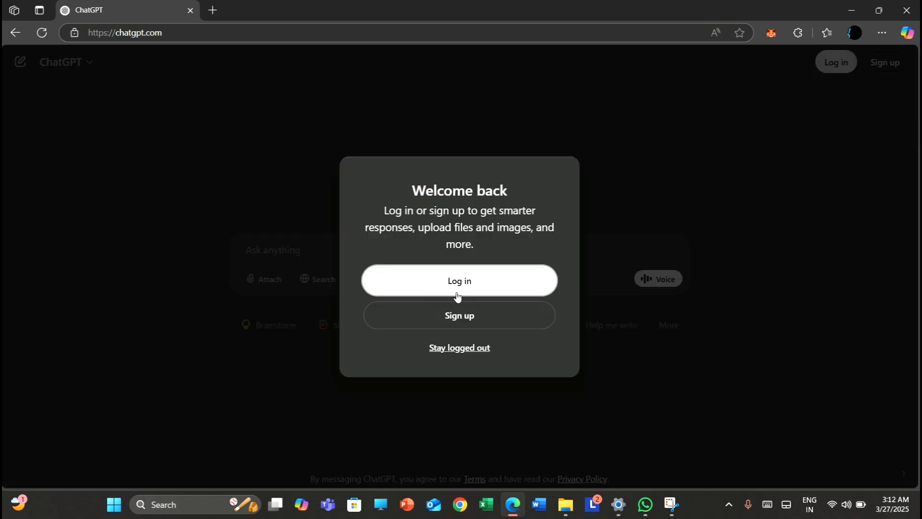
Sign up for ChatGPT by continuing with Google, choosing one of the listed accounts and approving the sign-in
click(461, 322)
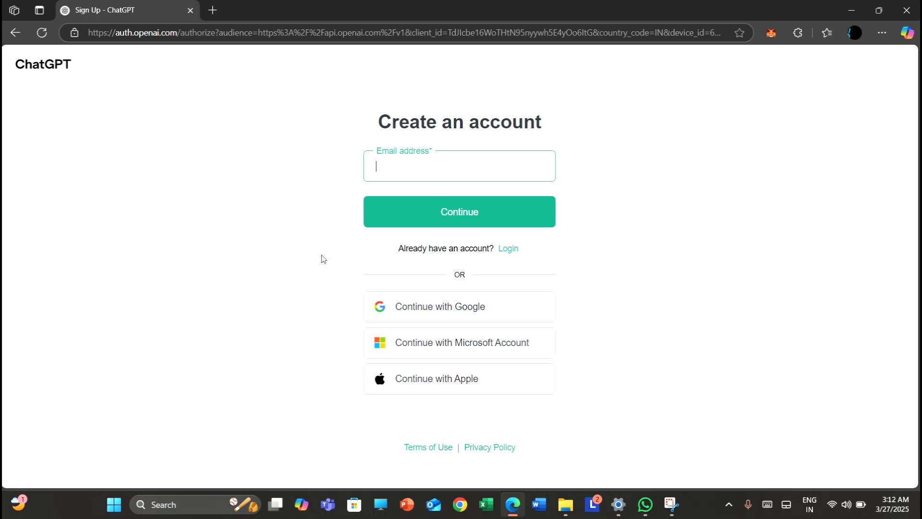
click(444, 309)
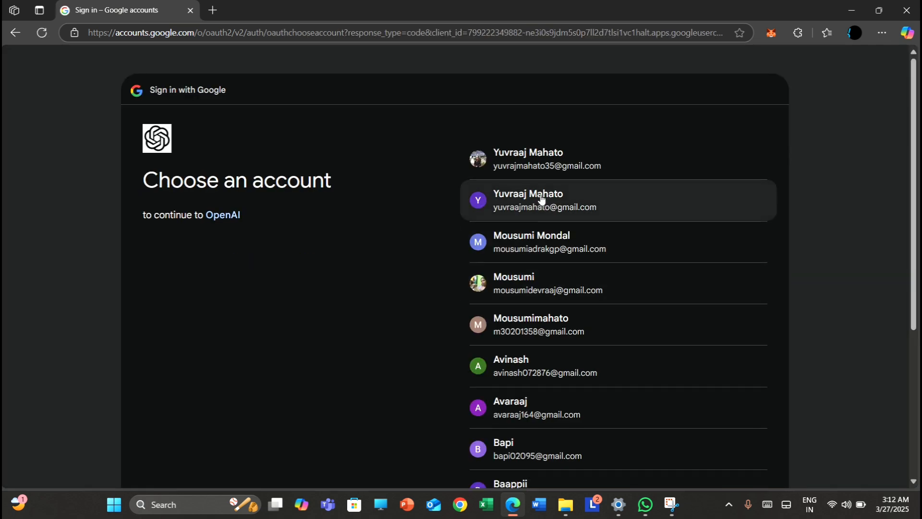
click(529, 377)
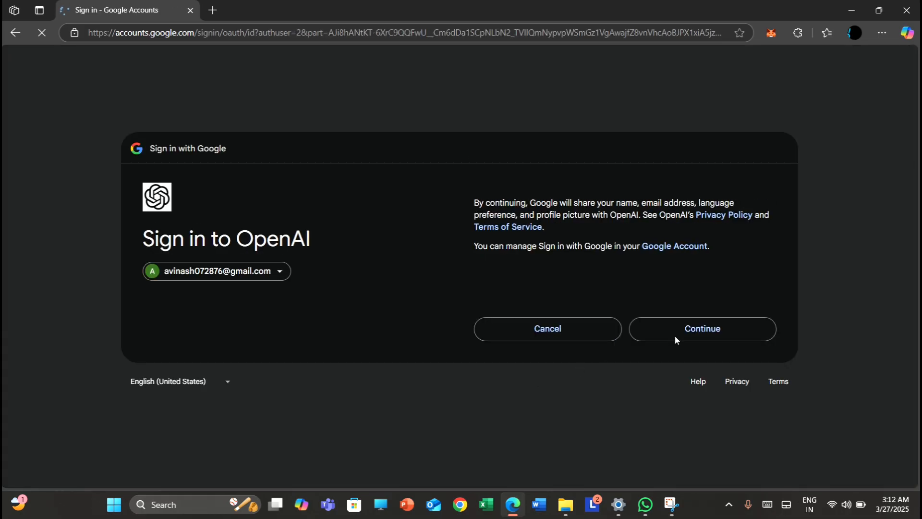
click(687, 328)
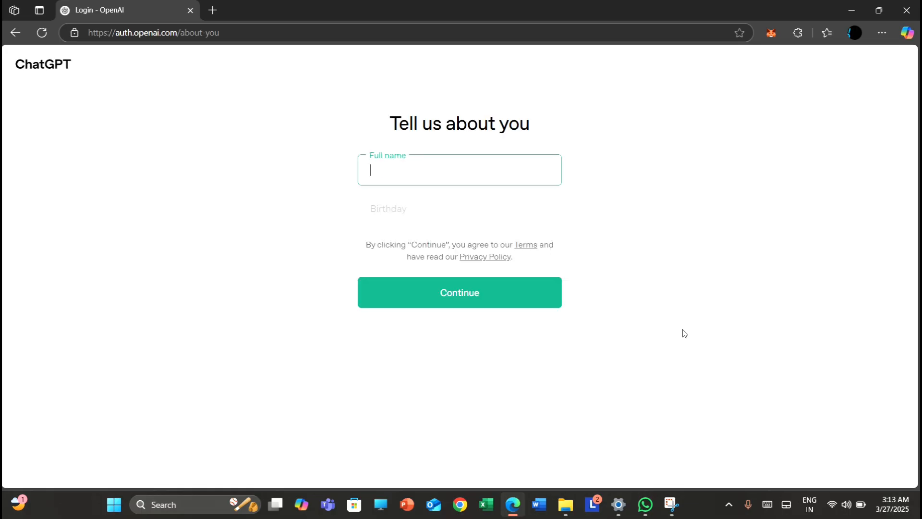
Enter "Forest Department" as the full name, fill in the date of birth, and submit the profile details
text(Forest Department)
click(425, 209)
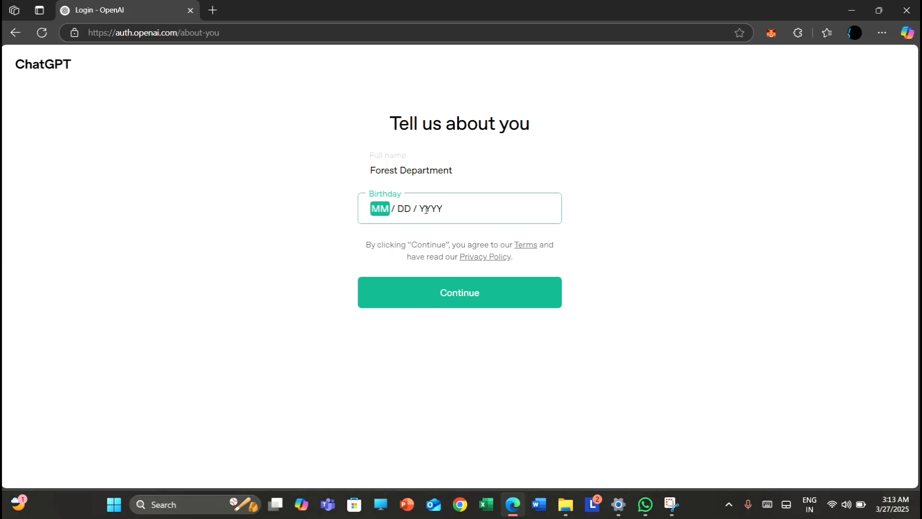
text(02 / )
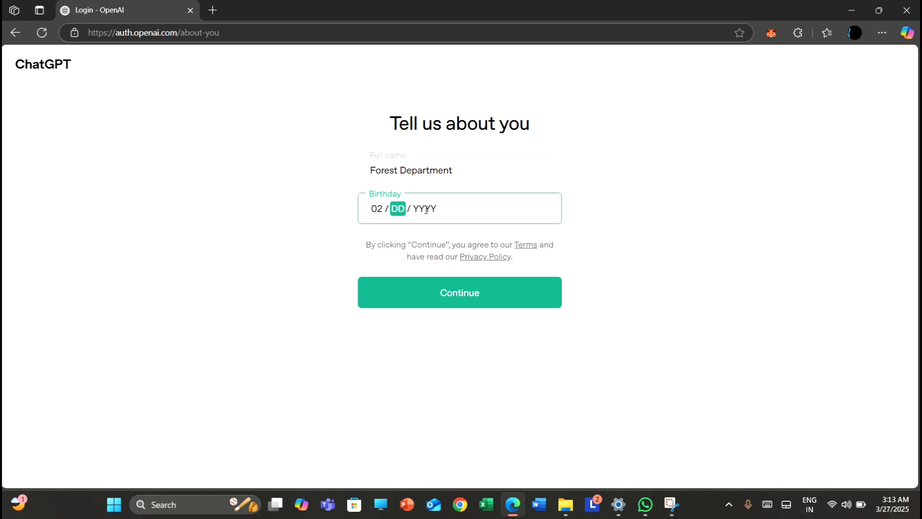
text(12 / 1985)
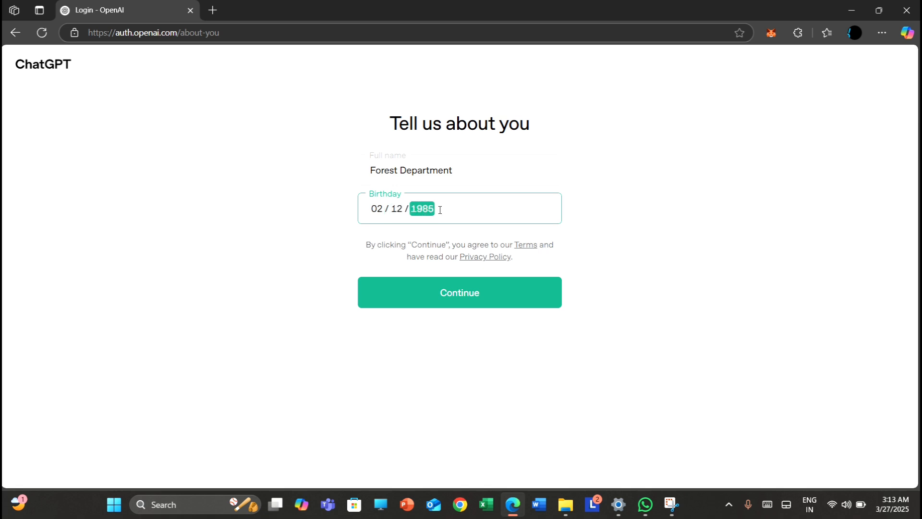
click(461, 293)
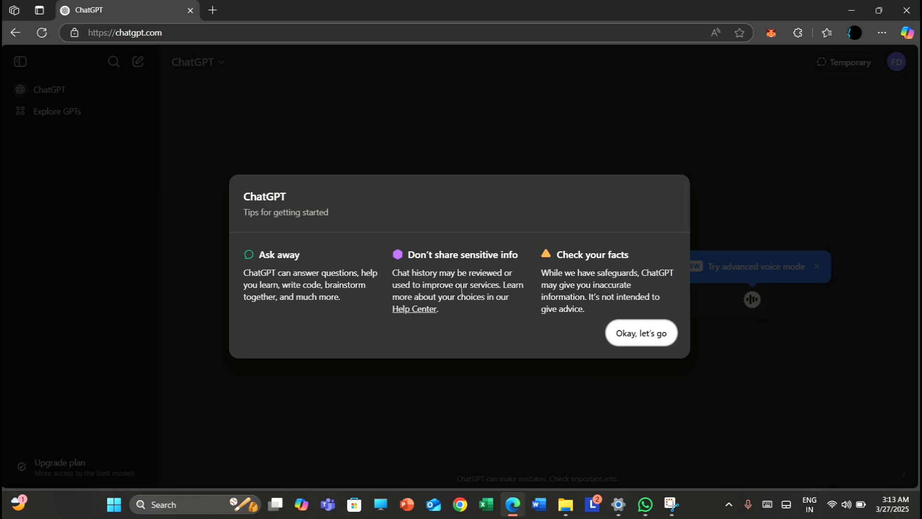
Dismiss the getting-started tips, search the GPTs for "ForestGPT" and start a chat with it
click(645, 332)
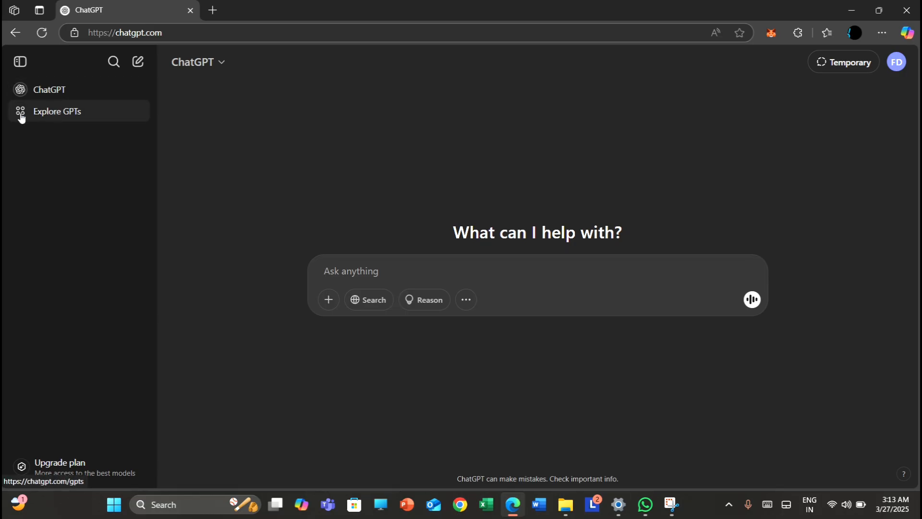
click(64, 118)
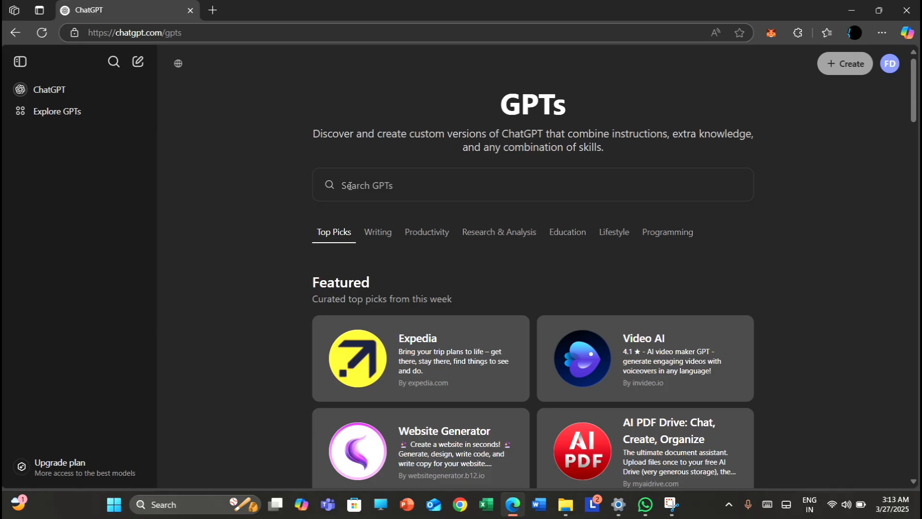
click(350, 186)
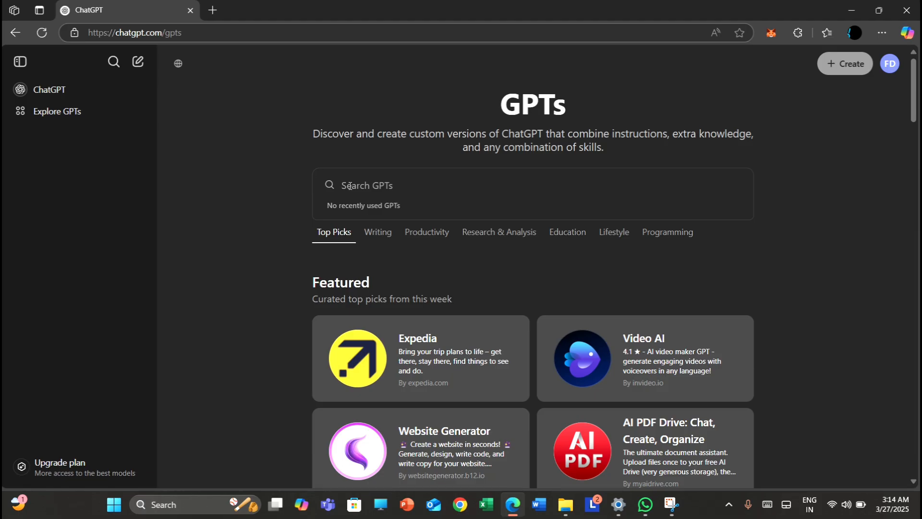
text(For)
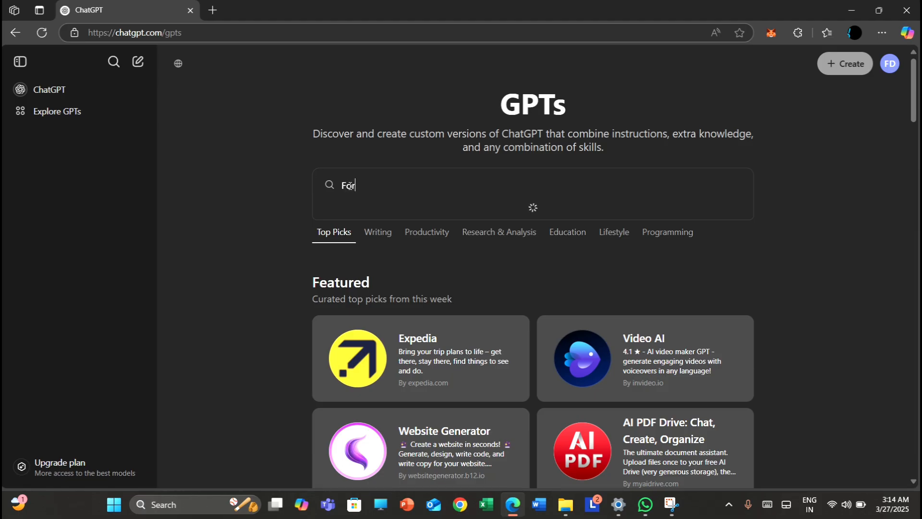
text(estGPT)
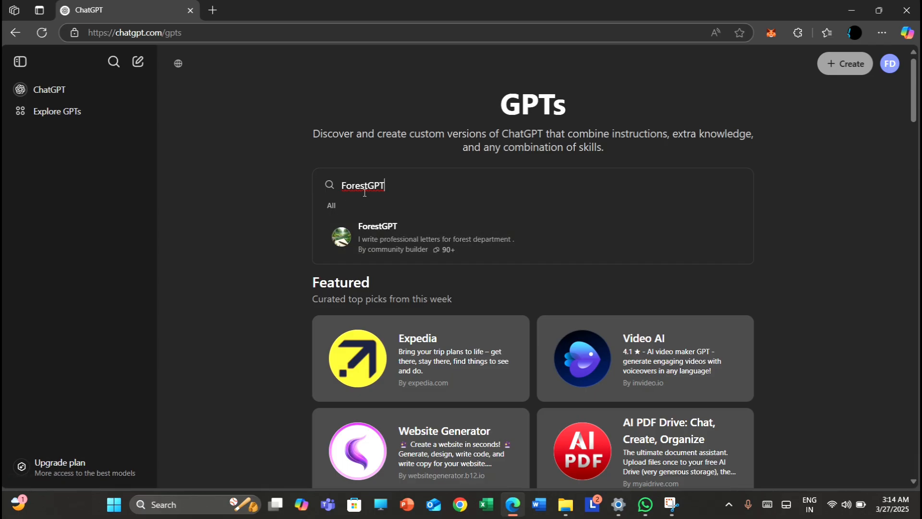
click(398, 249)
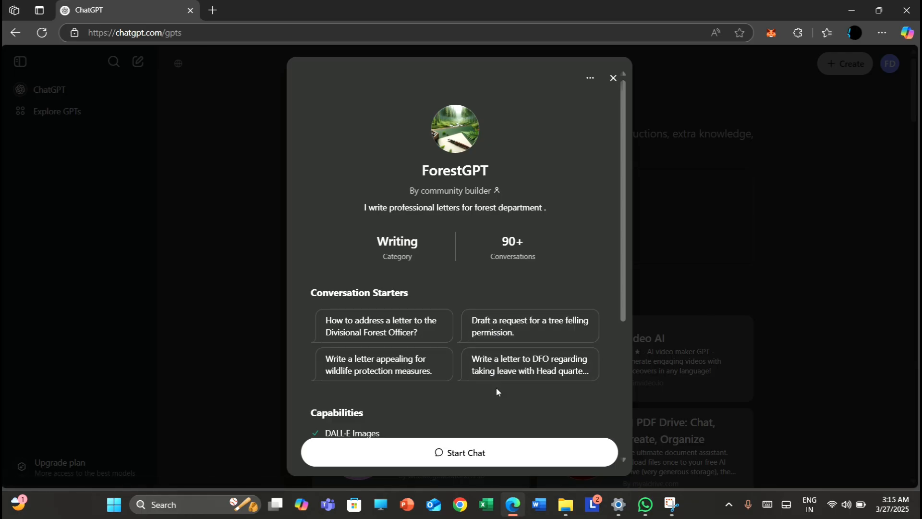
click(466, 453)
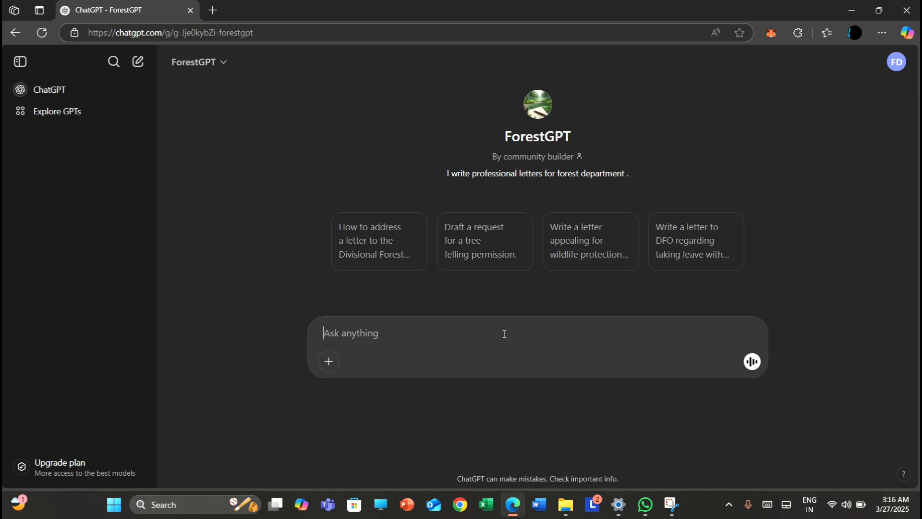
text(write)
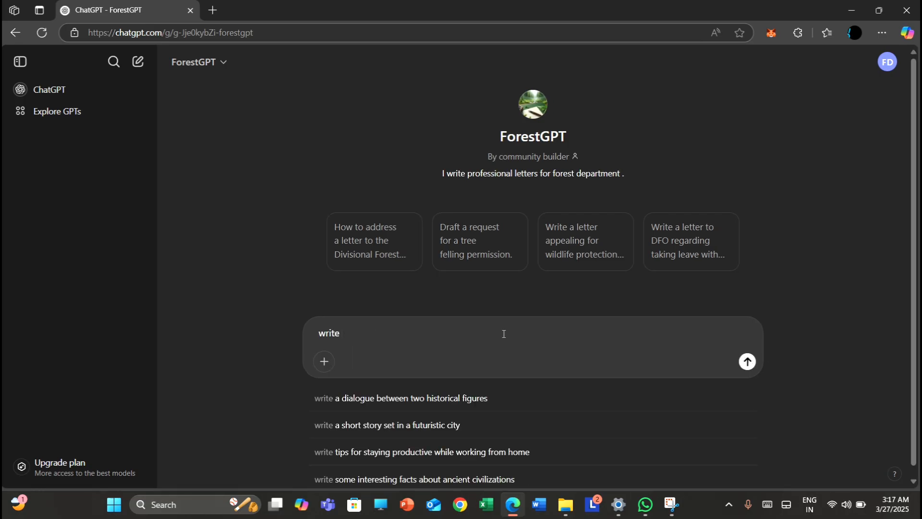
key(BackSpace)
key(BackSpace)
key(BackSpace)
key(BackSpace)
key(BackSpace)
key(BackSpace)
Begin the prompt with "Draft a letter to the Executive officer, Ghatal panchayat samiti"
text(Draft)
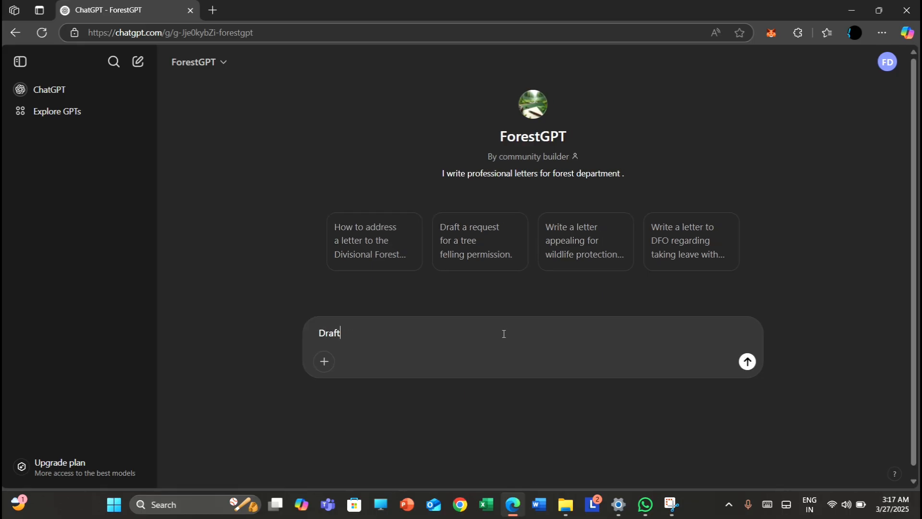
text( a letter )
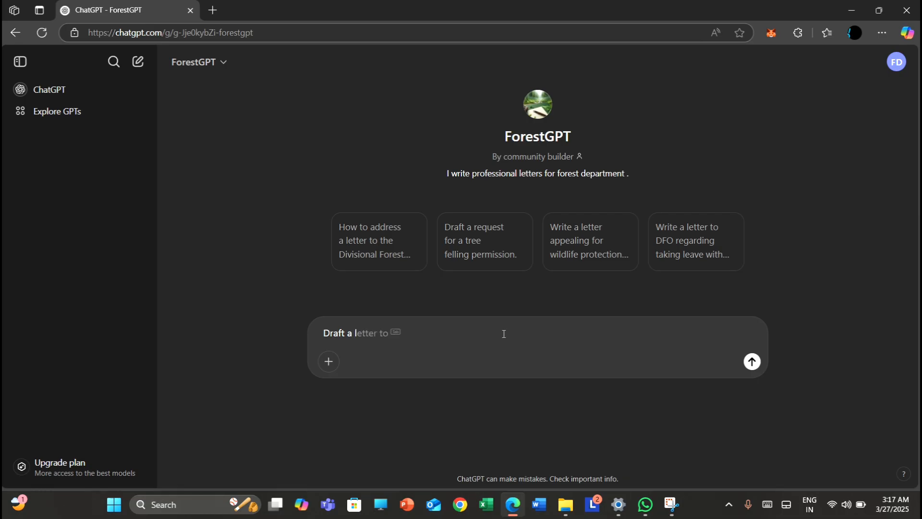
text(to the)
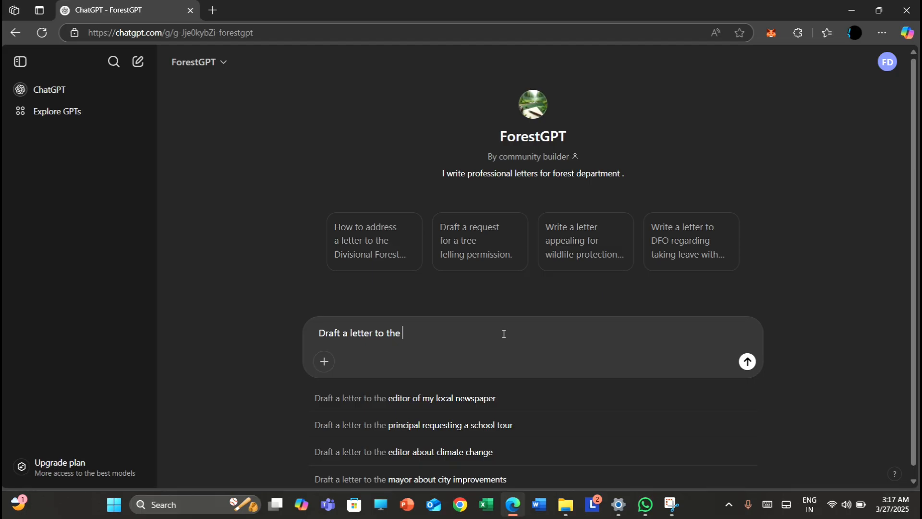
text( Executi)
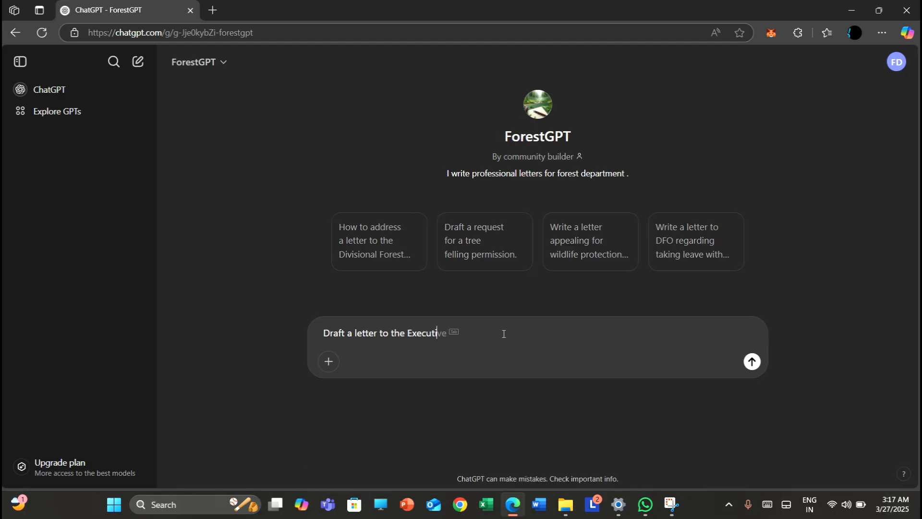
text(ve officer, Ghatal panchay)
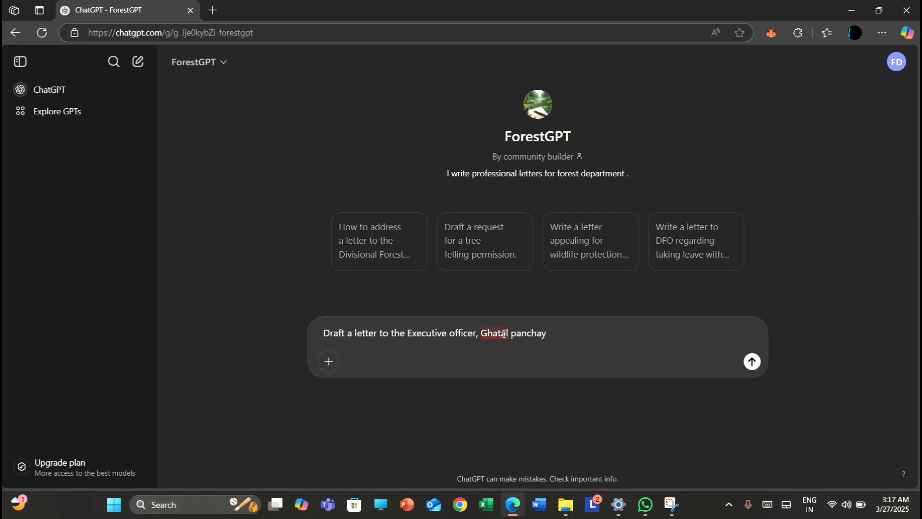
text(at samiti)
Add the letter's sender to the prompt as "from the DFO,KHARAGPUR"
text(from the DFO)
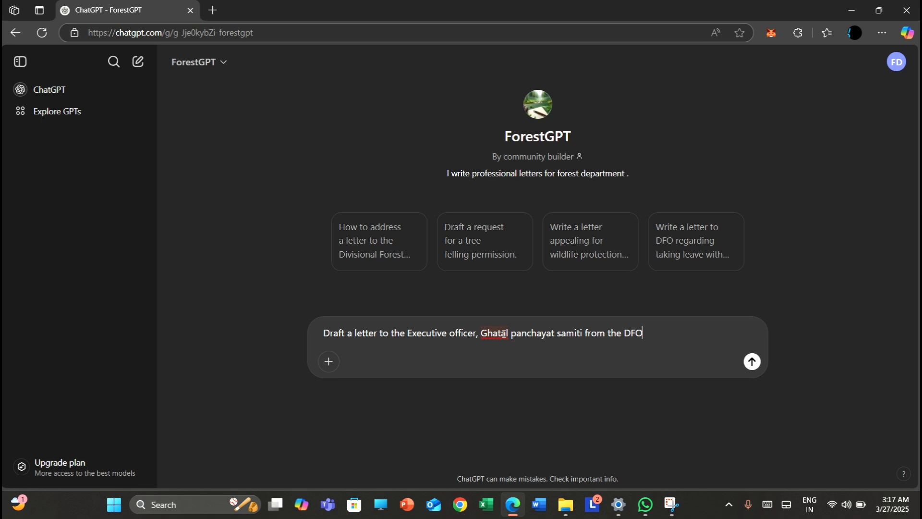
text(,KHARAGPUR REG)
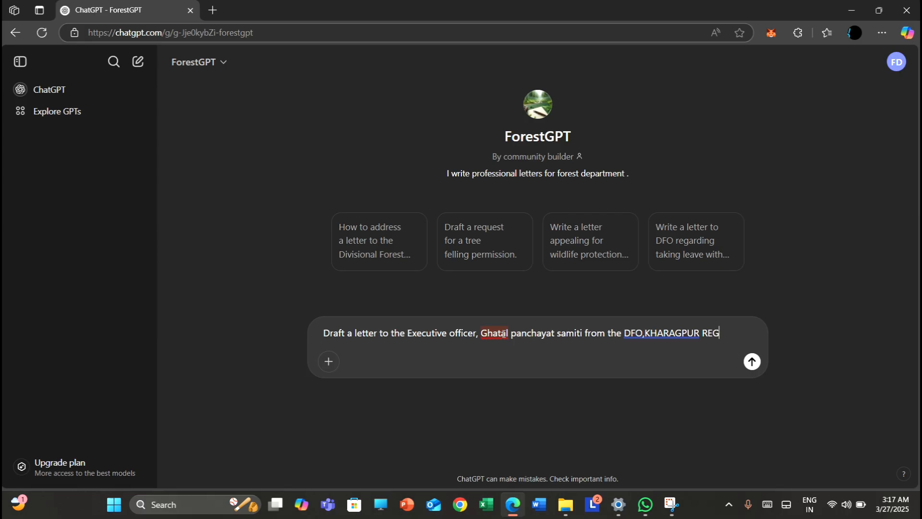
text(ARDING A P)
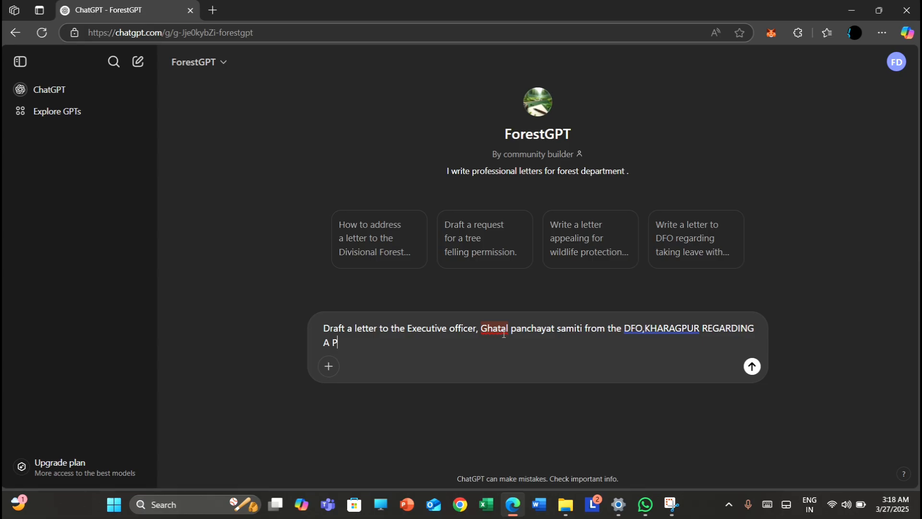
text(RAYER FOR EXTENTION)
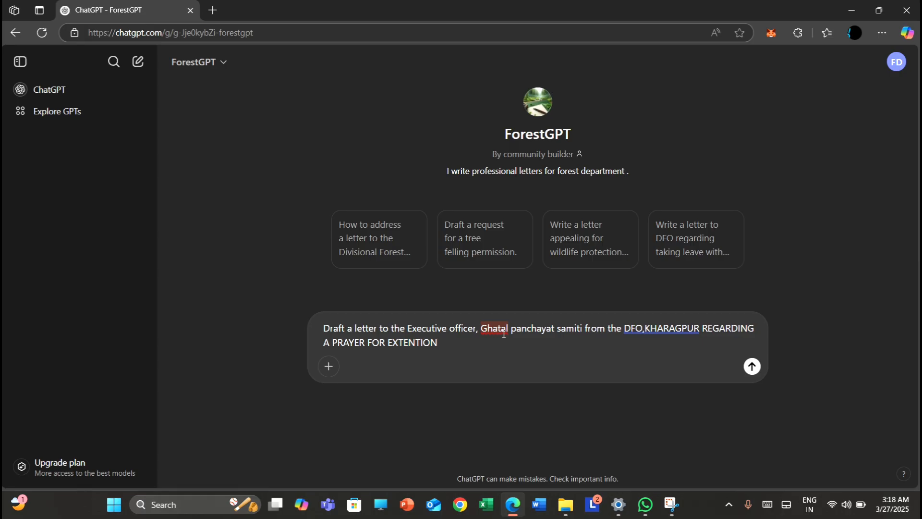
text(OF TIME FOR FELLING OF T)
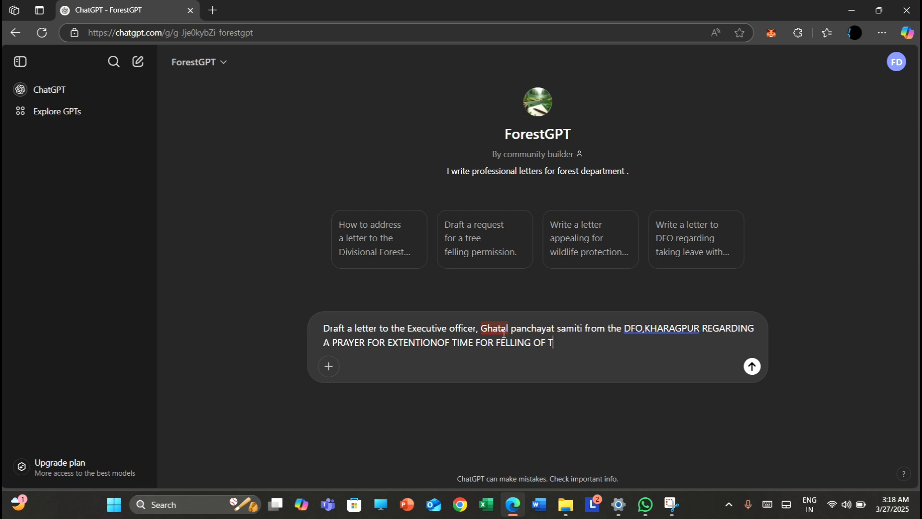
text(REES.)
Continue the prompt with the instruction "Under the reference include"
text(Under the refe)
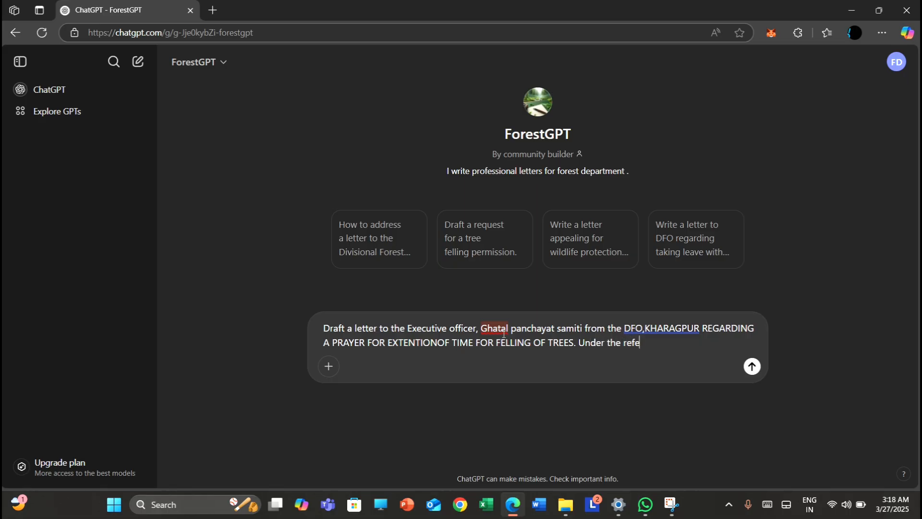
text(rence)
text(include)
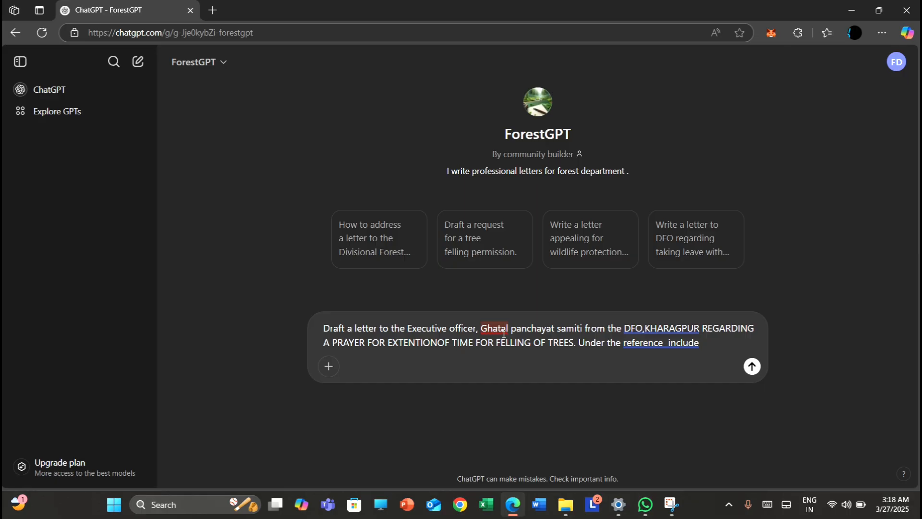
Add the permit reference "Permit no(s)-7, 9, 10 and 11/GTL" to the prompt
text(Permit no(s)-7)
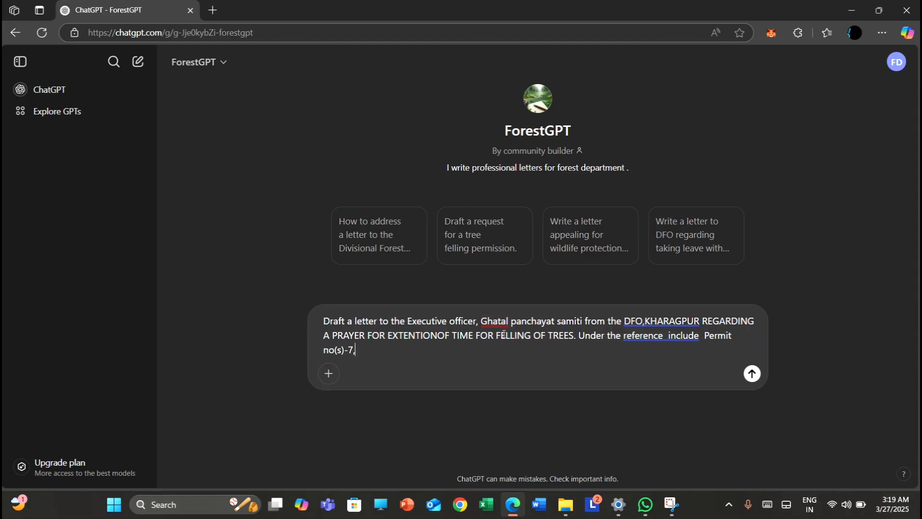
text(, 9, 10 and 11/GTL)
Add the permits' date to the prompt as "dated 12-06-2024"
text(dated)
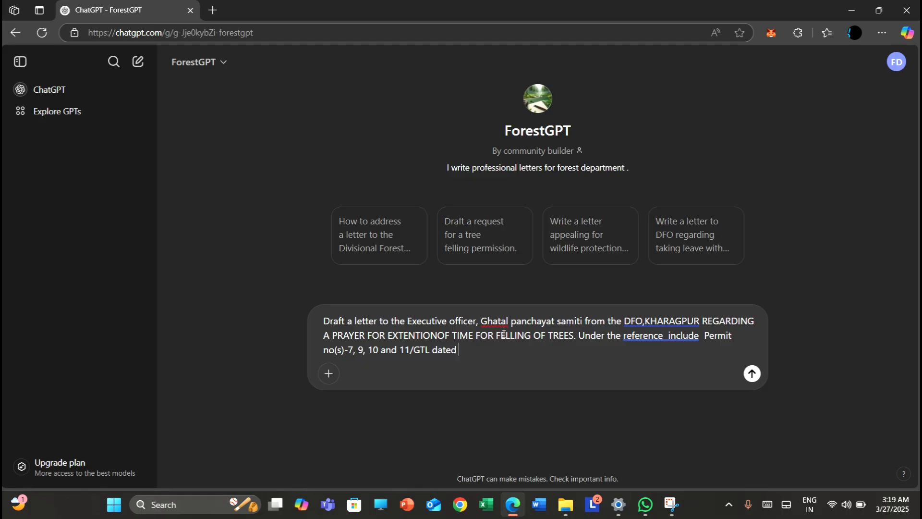
text( 12-06-2024 of the R/O)
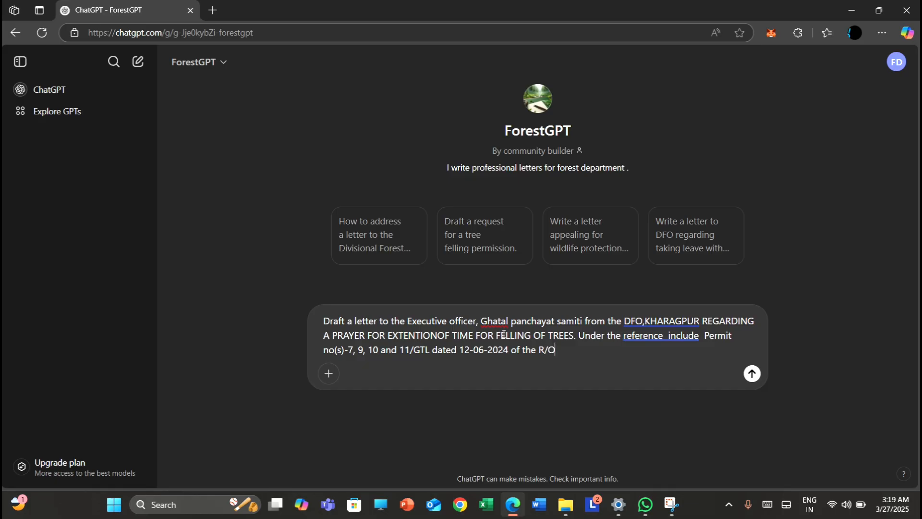
text(, Ghatal SF Range & )
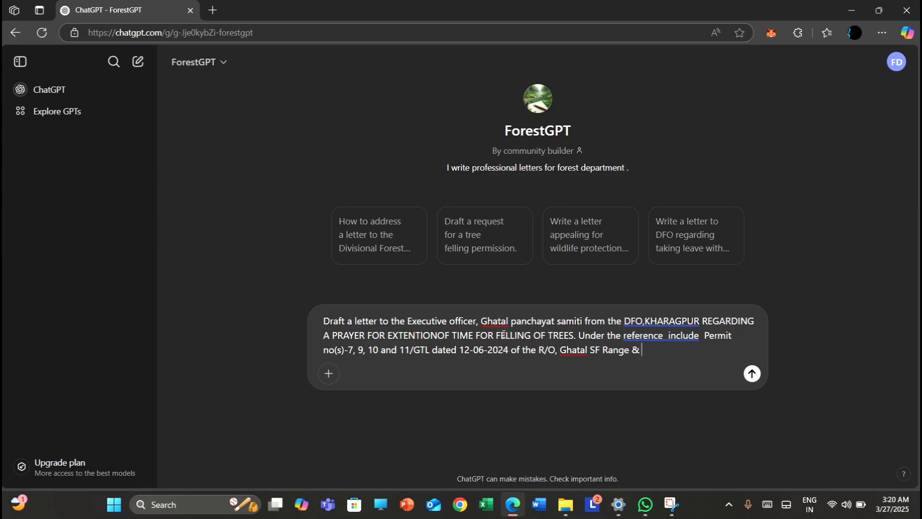
text(this office memo no. 2356)
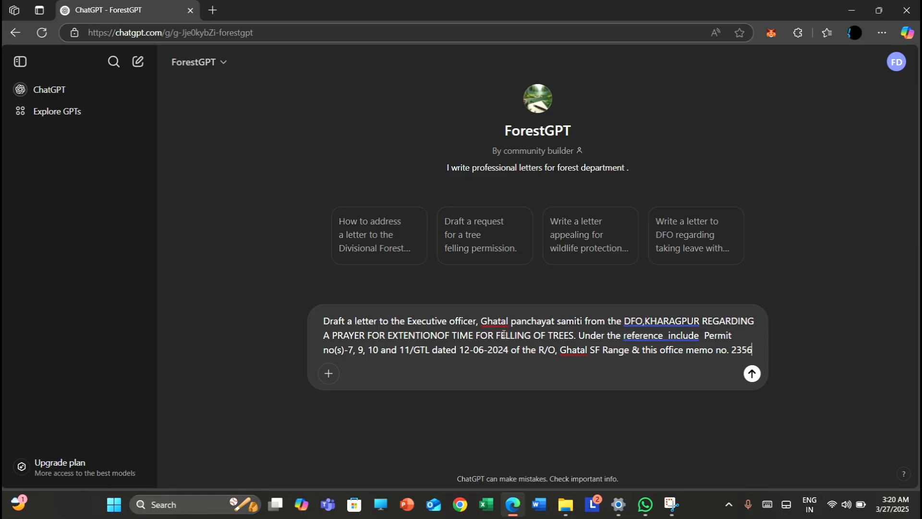
text(-12)
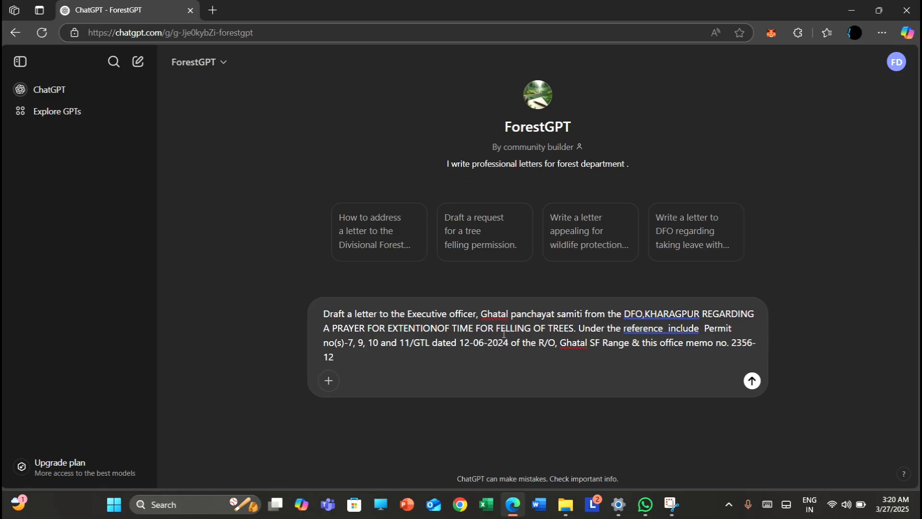
text(/13-55)
text(/2024 dated)
Add the memo's date to the prompt as "dated 08-07-2024."
text(08)
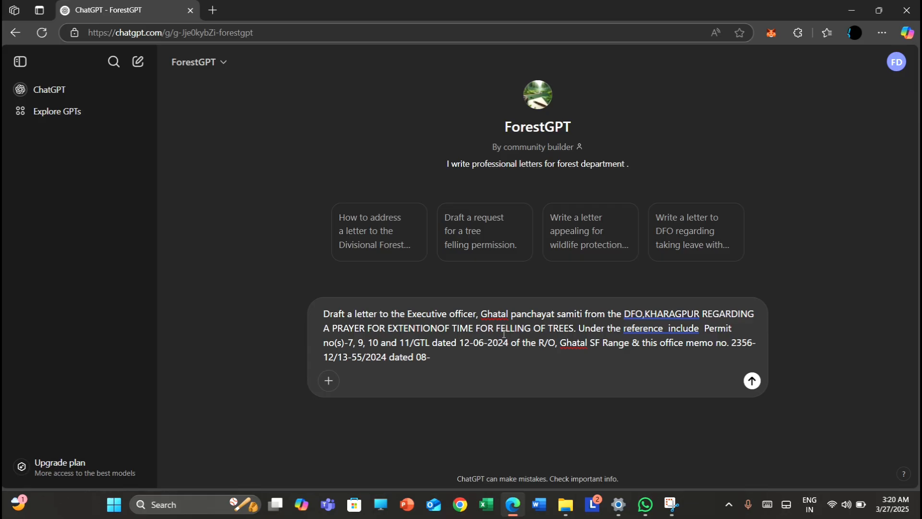
text(-07-2024.)
Start a new sentence in the prompt with "Also mention that the time is being"
text(Also men)
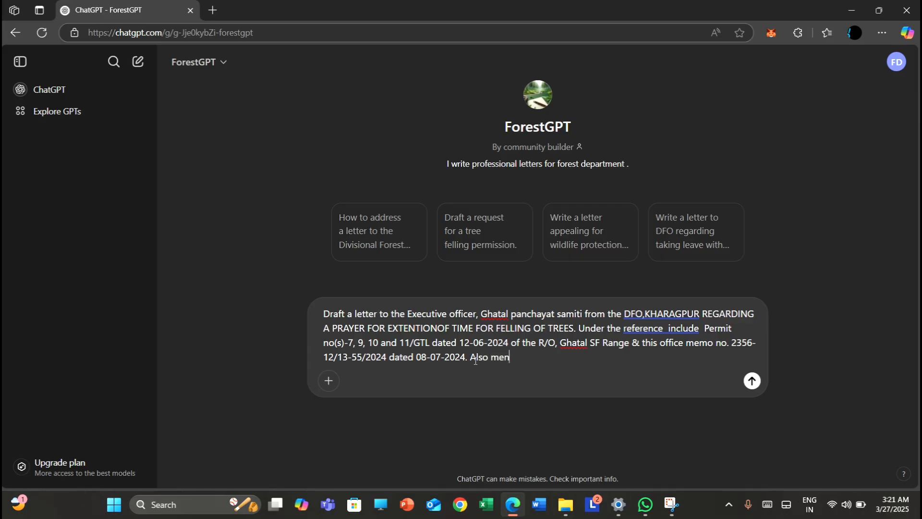
text(tion that the time is being )
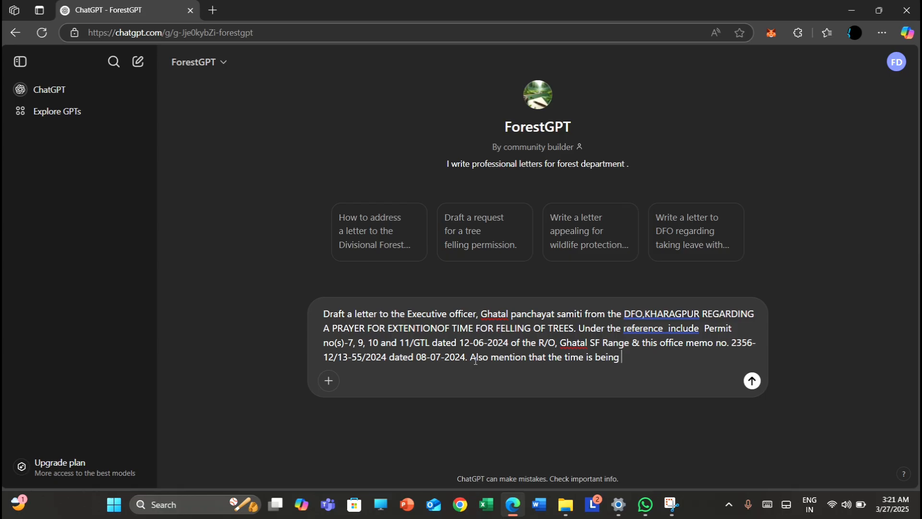
text(extend)
Complete the prompt's last sentence with "extended for 15 days more from the receive of this letter."
key(Tab)
text(for 15 days more )
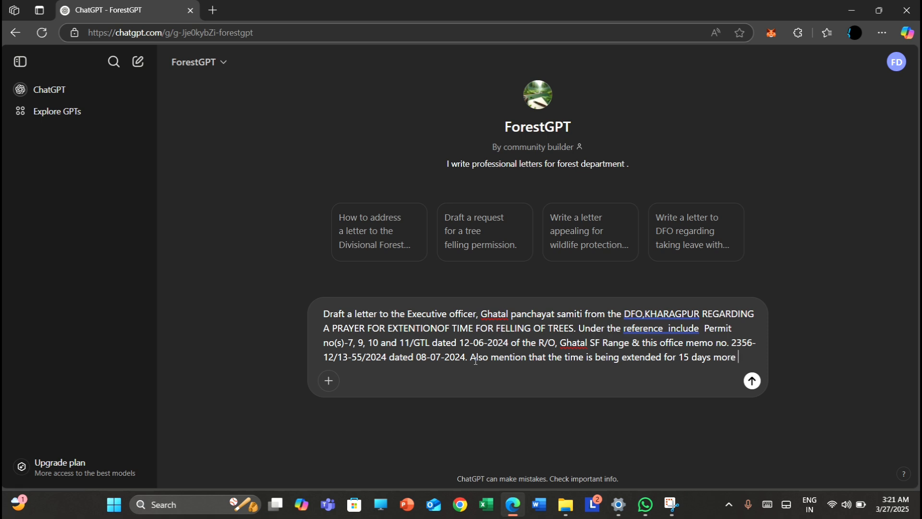
text(from the)
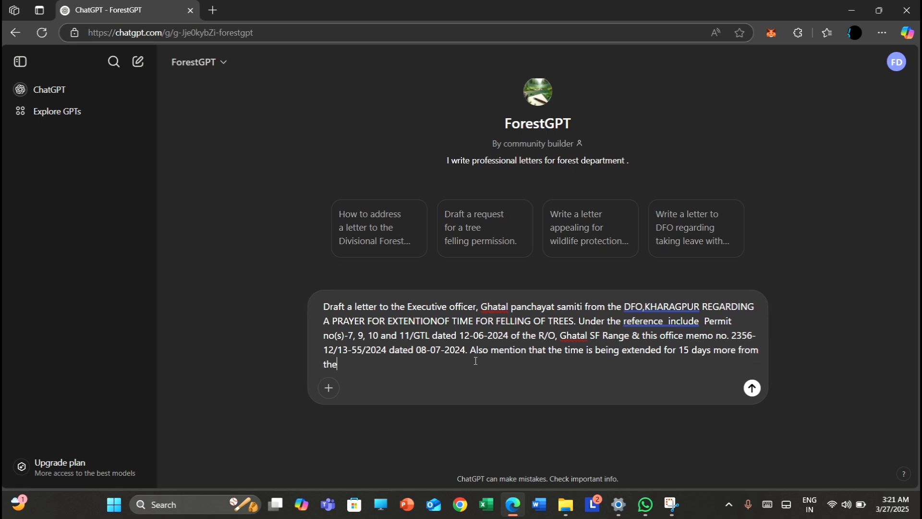
text( receive of this let)
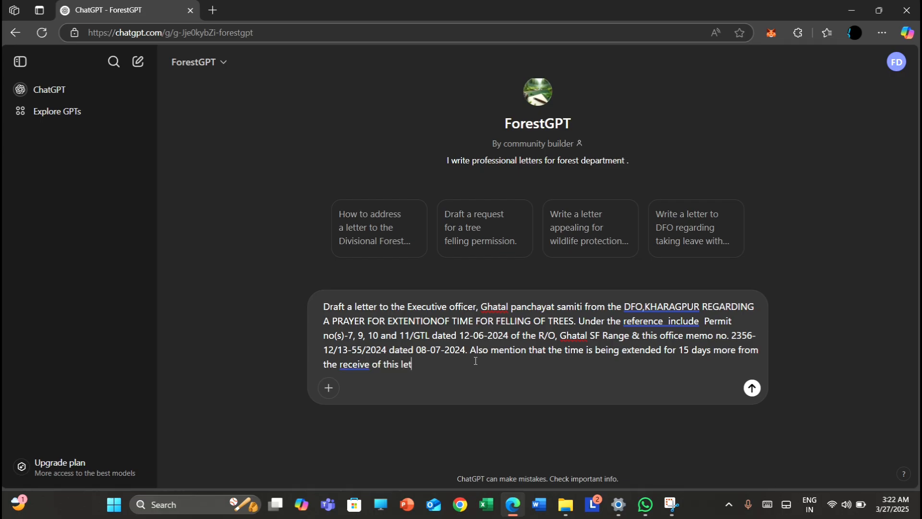
text(ter.)
Correct the prompt's wording to "EXTENTION OF TIME" and "reference section", and submit it to ForestGPT
click(438, 321)
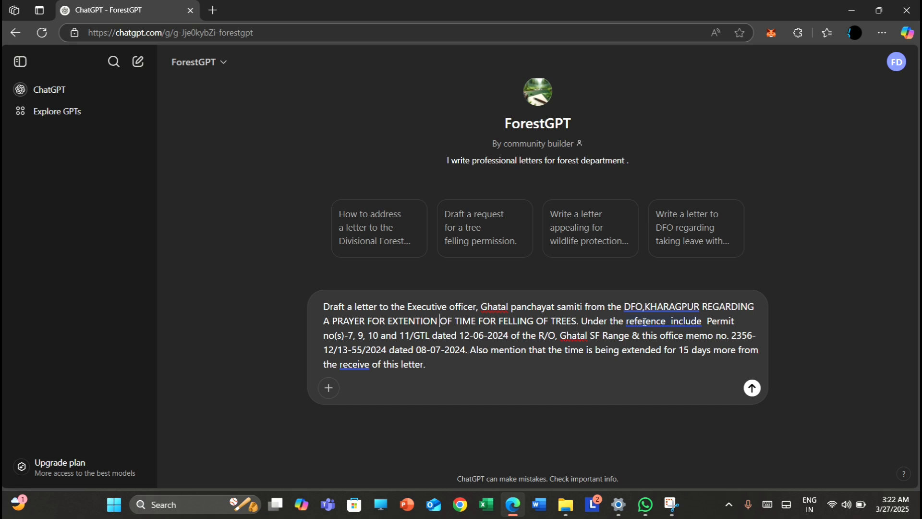
click(669, 320)
text(secti)
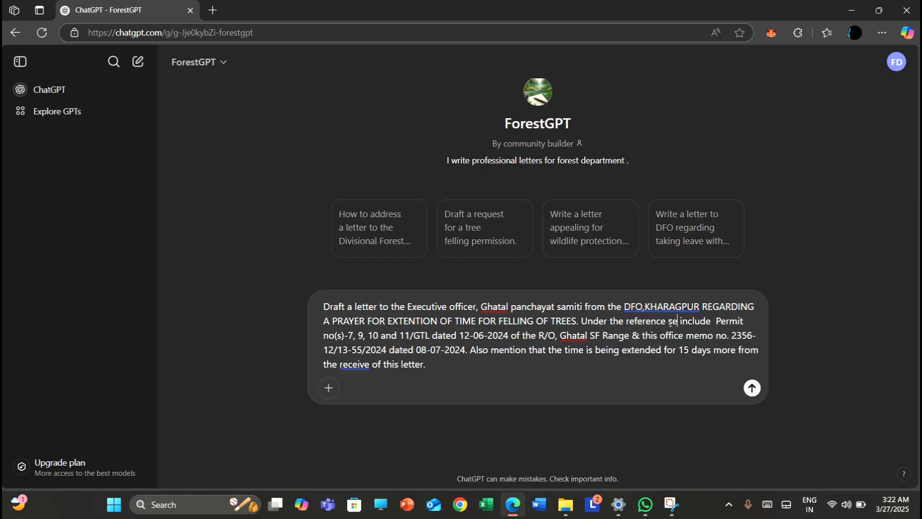
text(on)
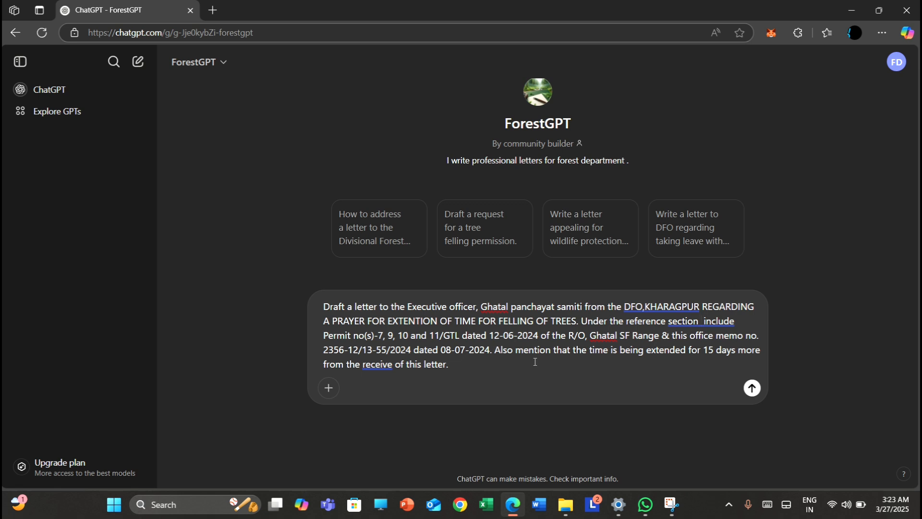
key(Return)
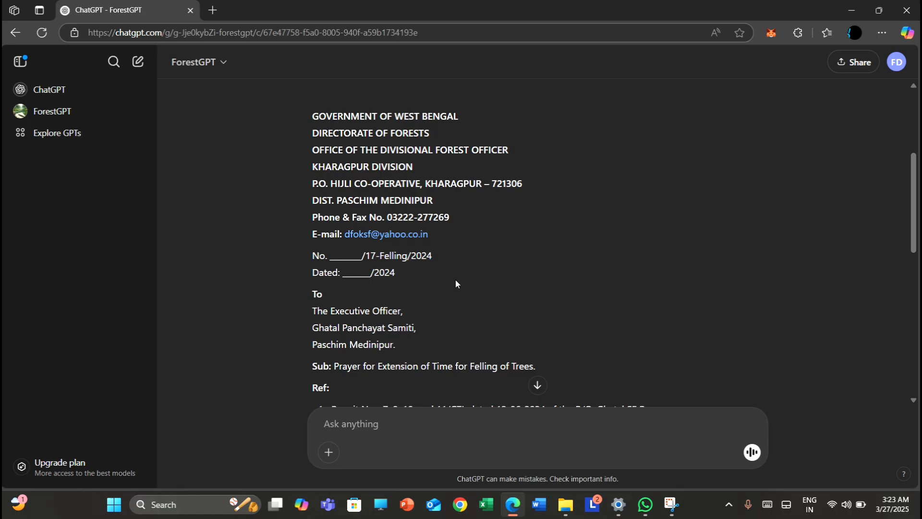
Read through the drafted letter, checking its header, addressee, subject, references, body and copy-to list
scroll(455, 279, down, 1)
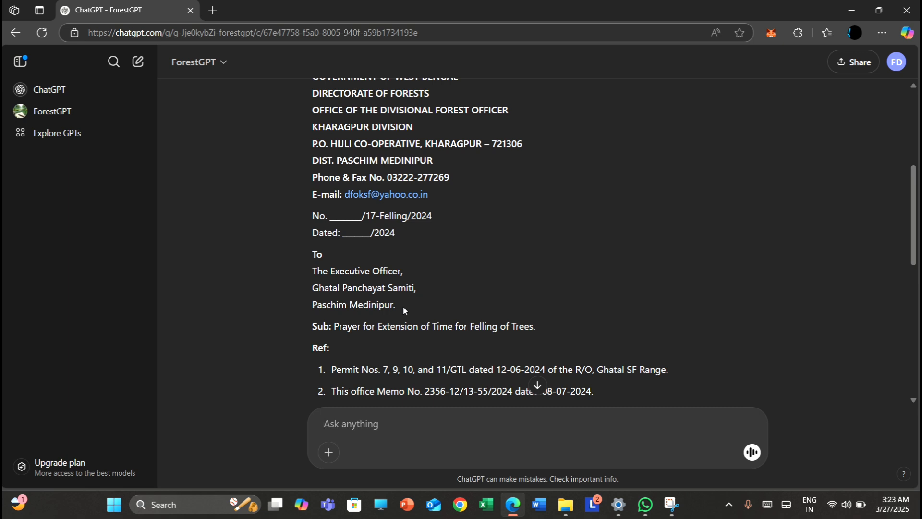
scroll(447, 310, down, 1)
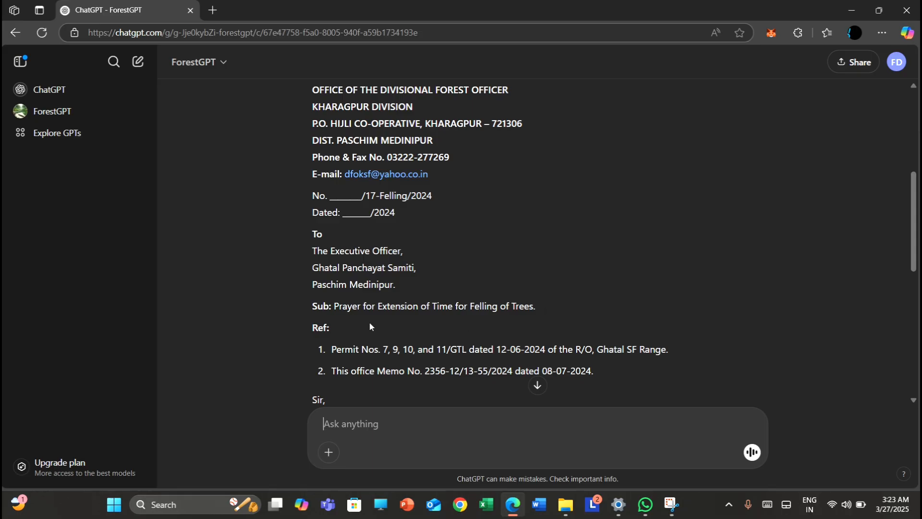
scroll(334, 327, down, 2)
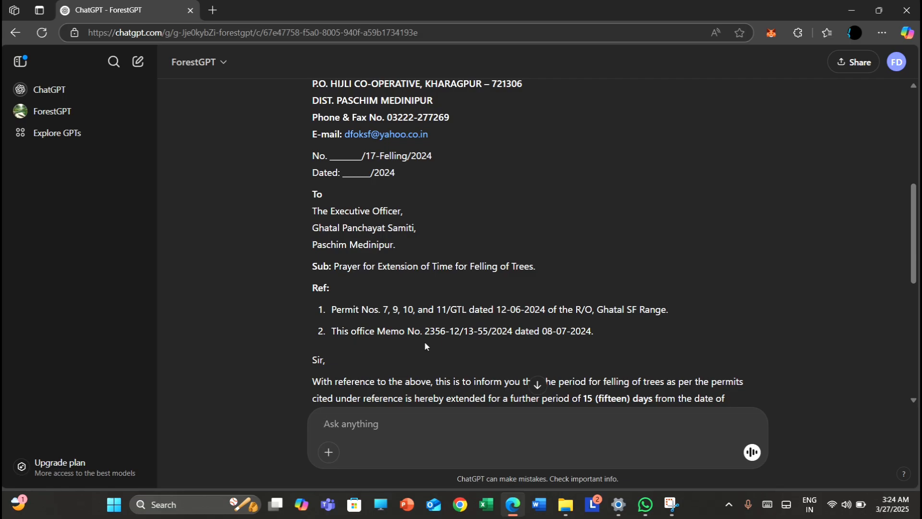
scroll(424, 342, down, 4)
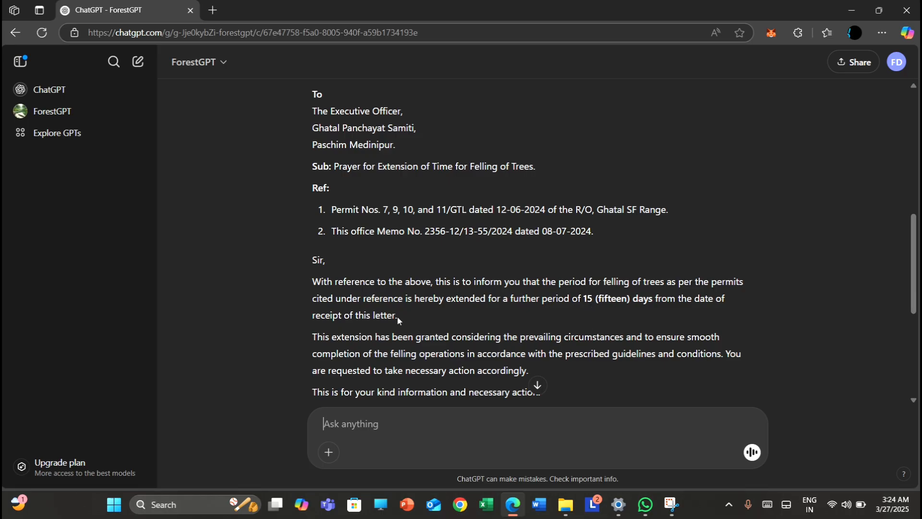
scroll(397, 315, down, 1)
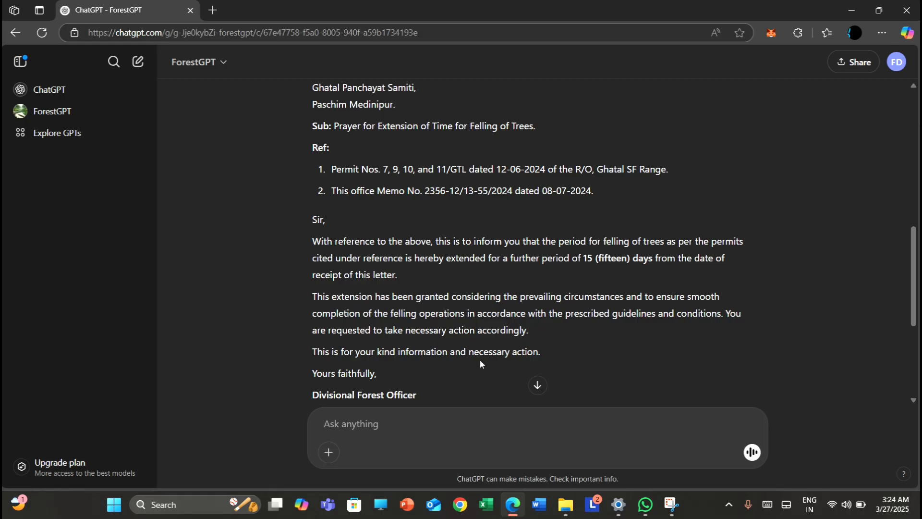
scroll(480, 364, down, 1)
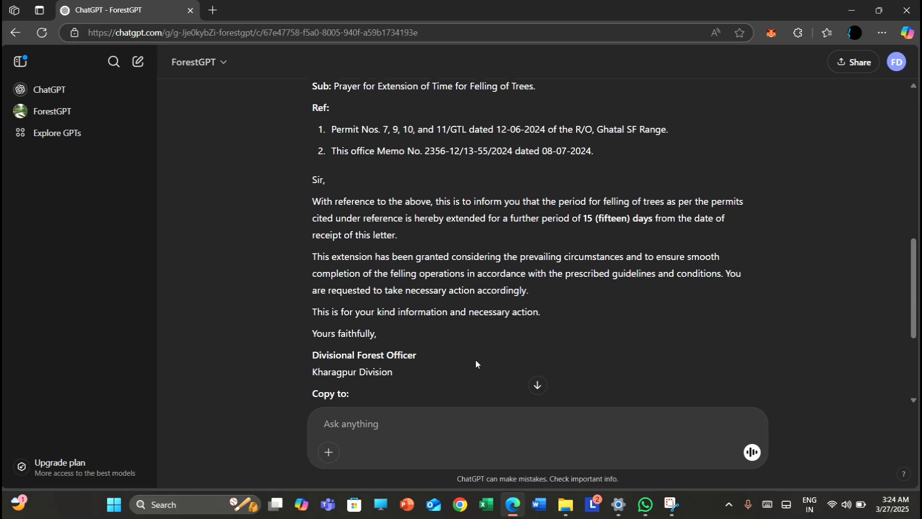
scroll(475, 359, down, 1)
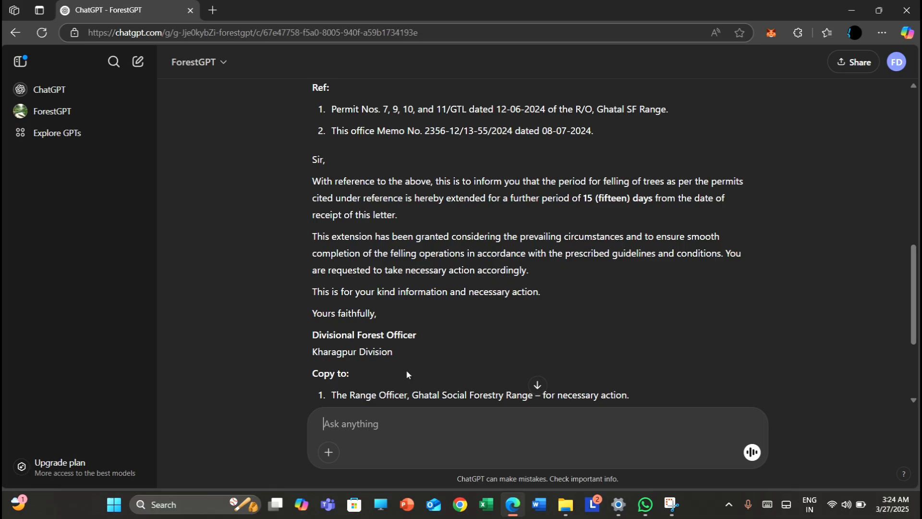
scroll(409, 361, down, 1)
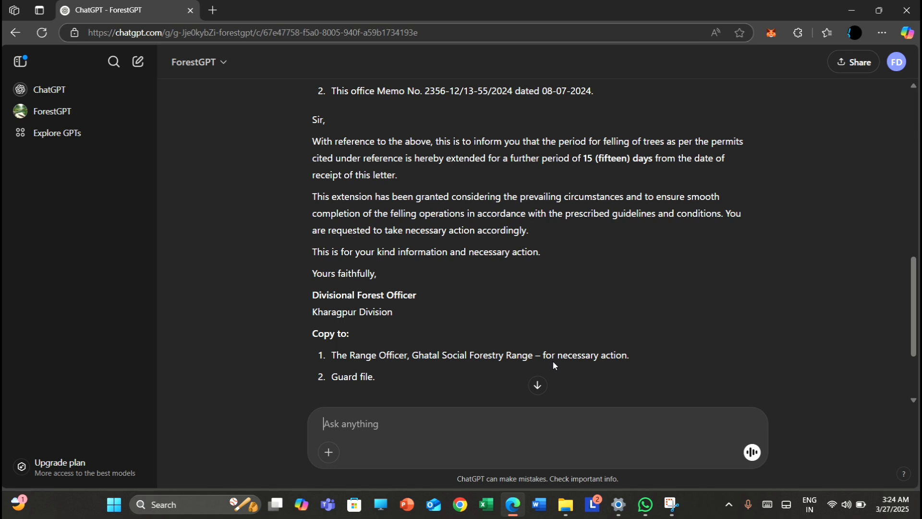
scroll(399, 372, down, 1)
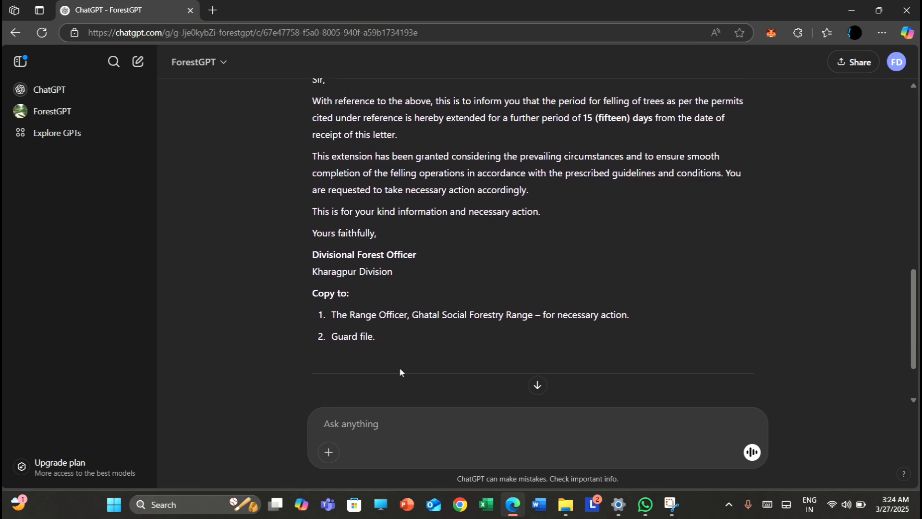
scroll(399, 367, down, 1)
scroll(399, 367, up, 2)
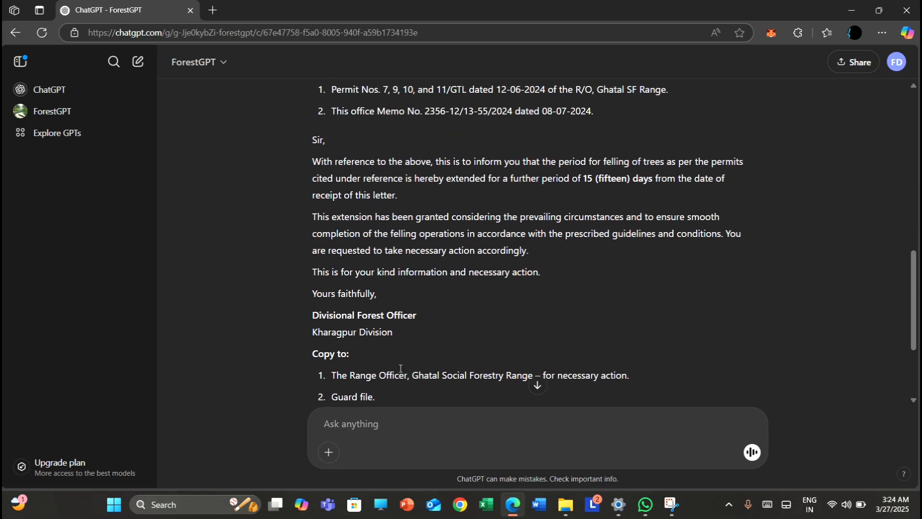
scroll(399, 367, down, 2)
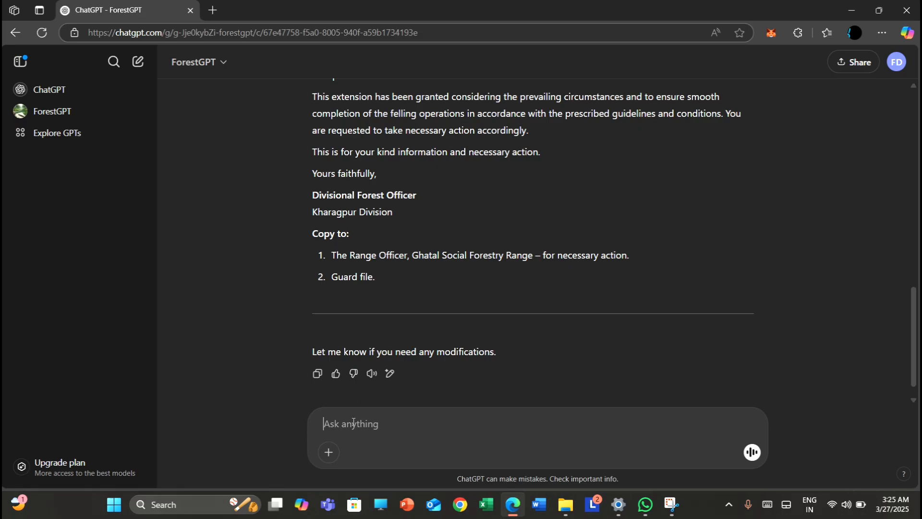
Write the follow-up request "send a copy to the CCF,western circle,wb"
text(send a copy to the)
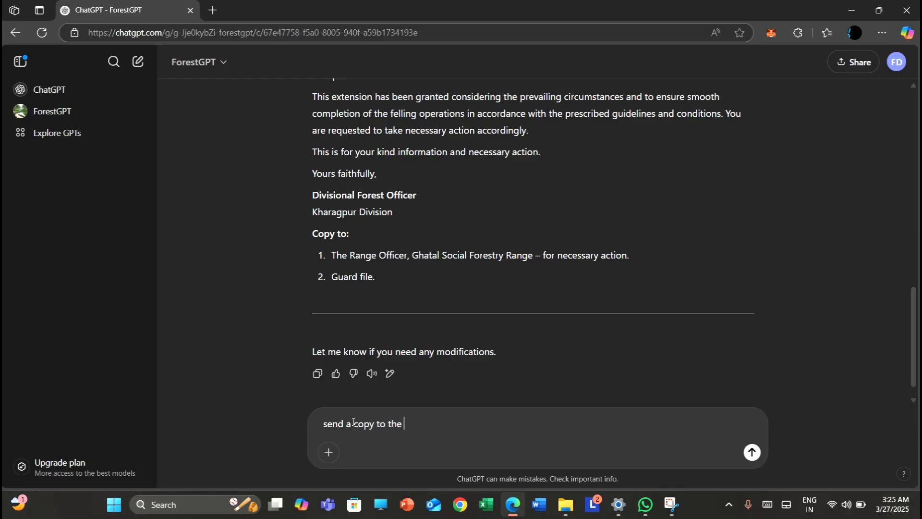
text( CCF,weste)
text(rn circle)
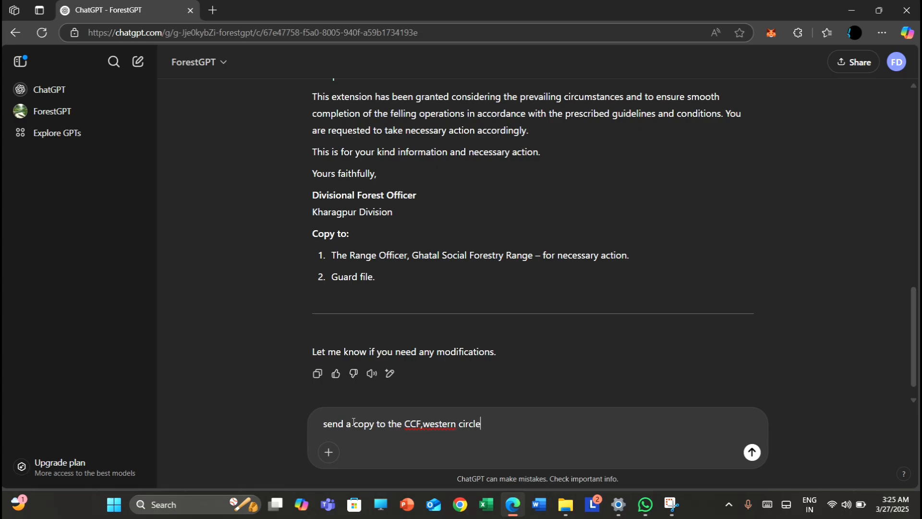
text(,wb)
Insert a space between "CCF," and "western" in the follow-up request and send it
mouse_move(276, 504)
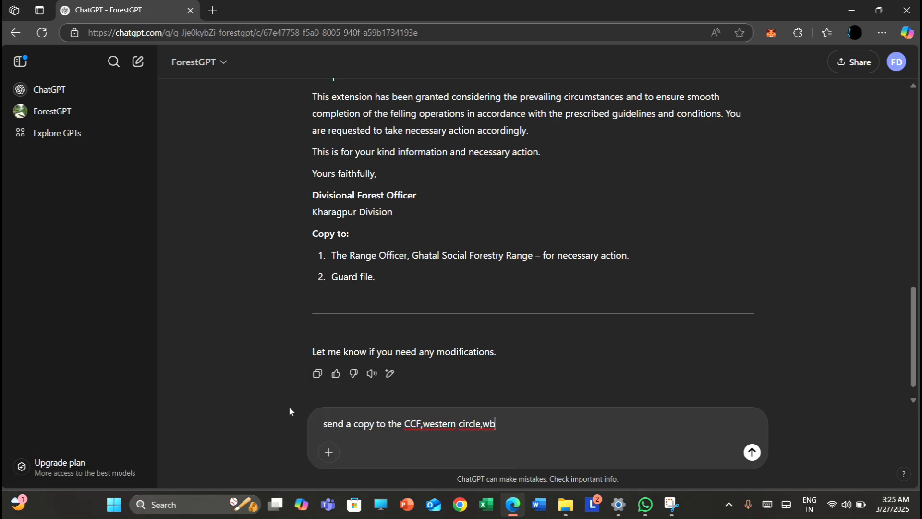
click(423, 425)
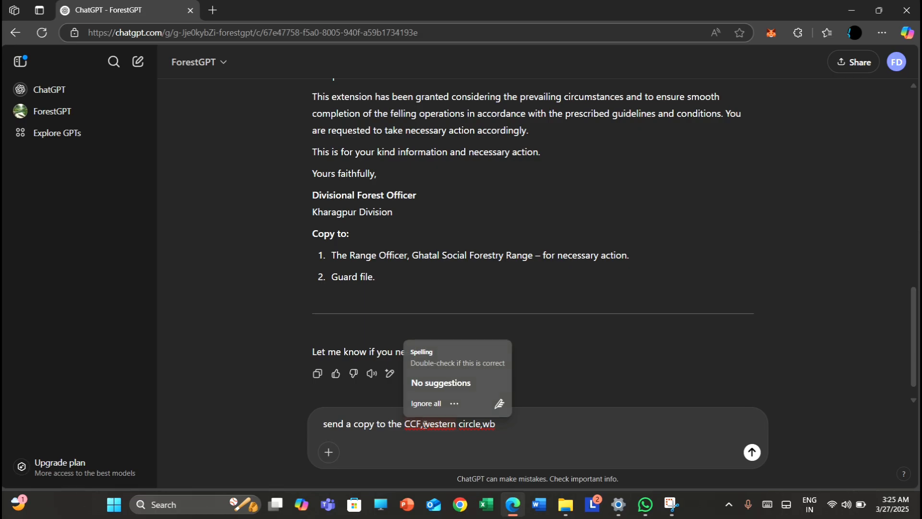
click(752, 453)
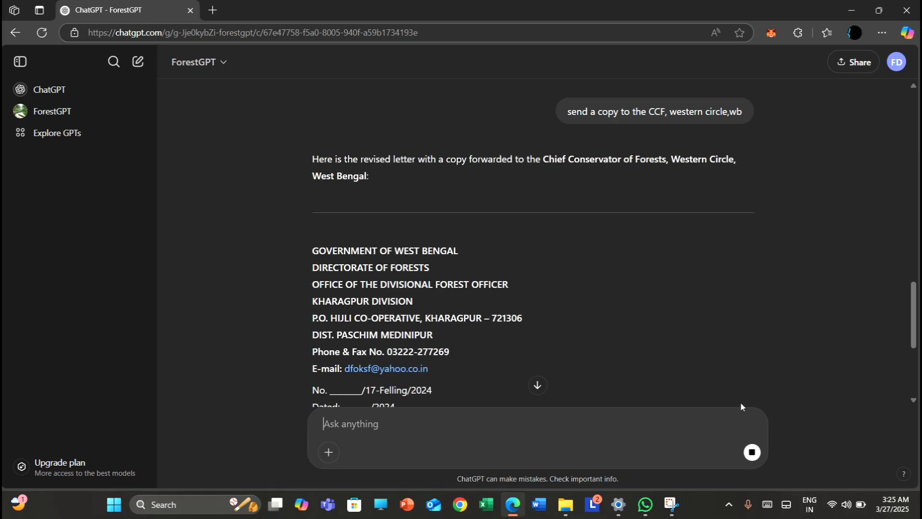
Read through the revised felling-extension letter down to its copy-to list, checking the Chief Conservator of Forests entry
scroll(751, 399, down, 1)
scroll(798, 329, down, 4)
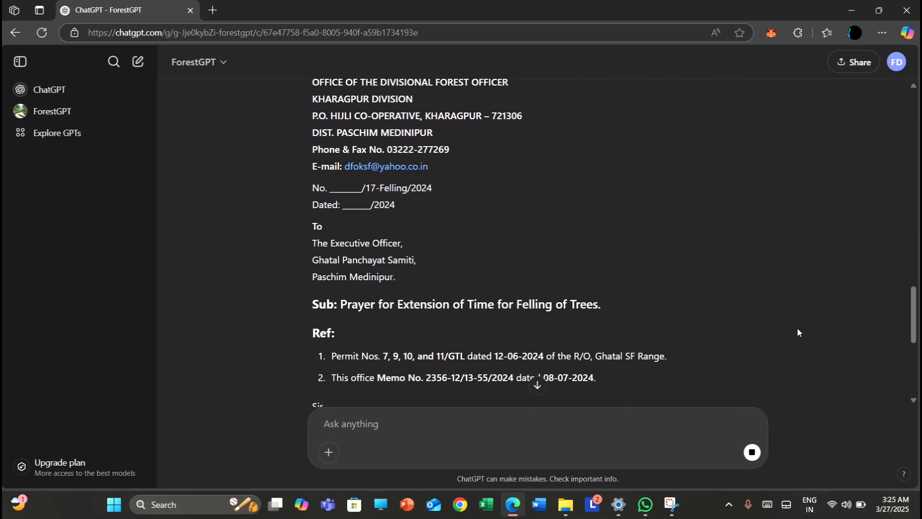
scroll(798, 328, down, 4)
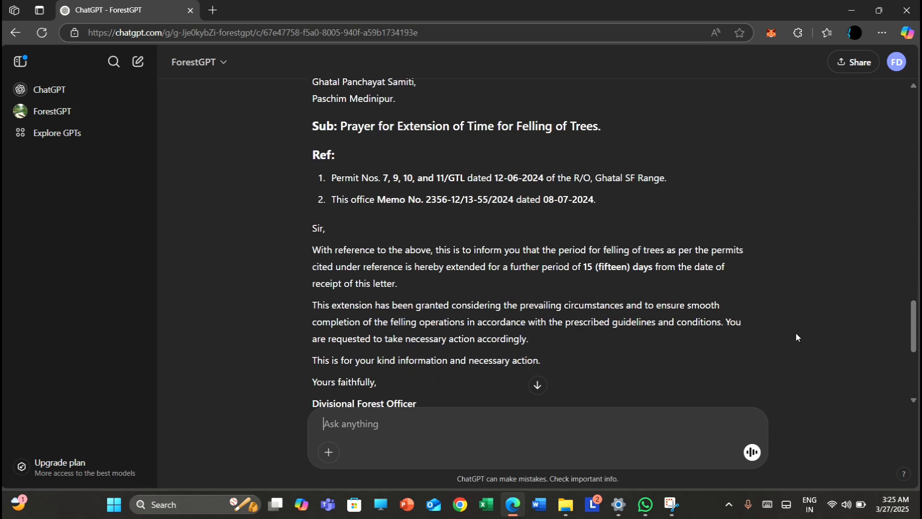
scroll(797, 333, down, 2)
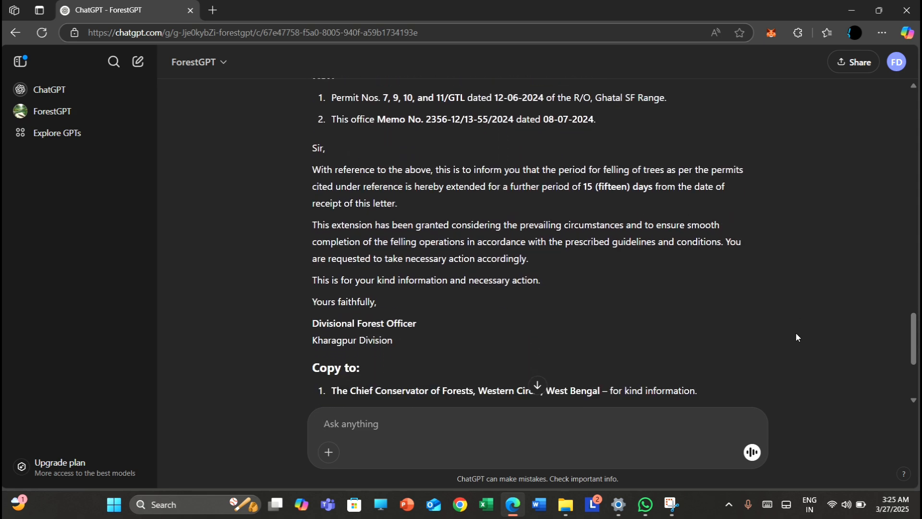
scroll(564, 299, down, 3)
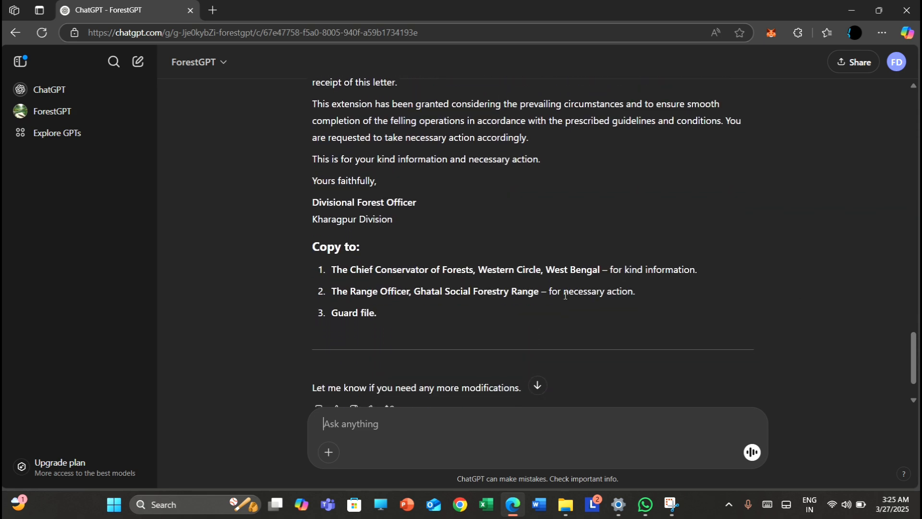
scroll(564, 298, down, 2)
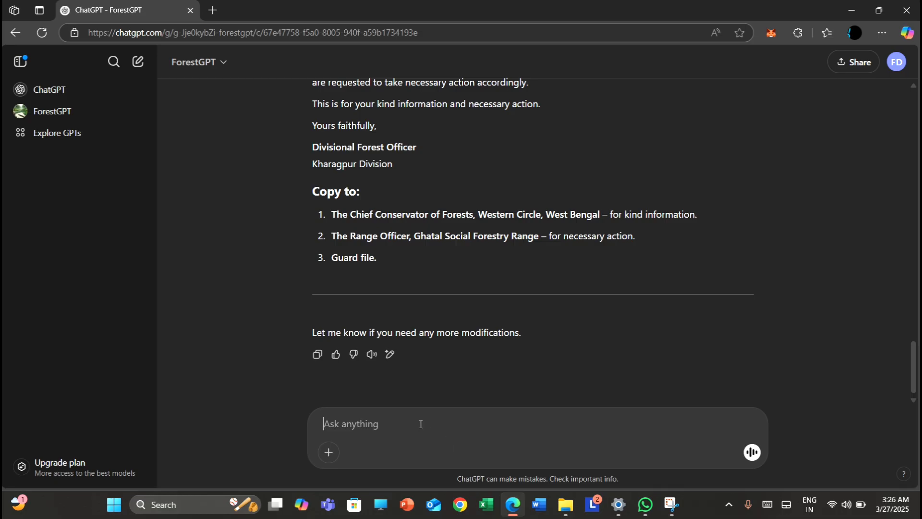
Begin a new request to ForestGPT with "write a letter to the CCF,WC,WB"
text(write a letter to )
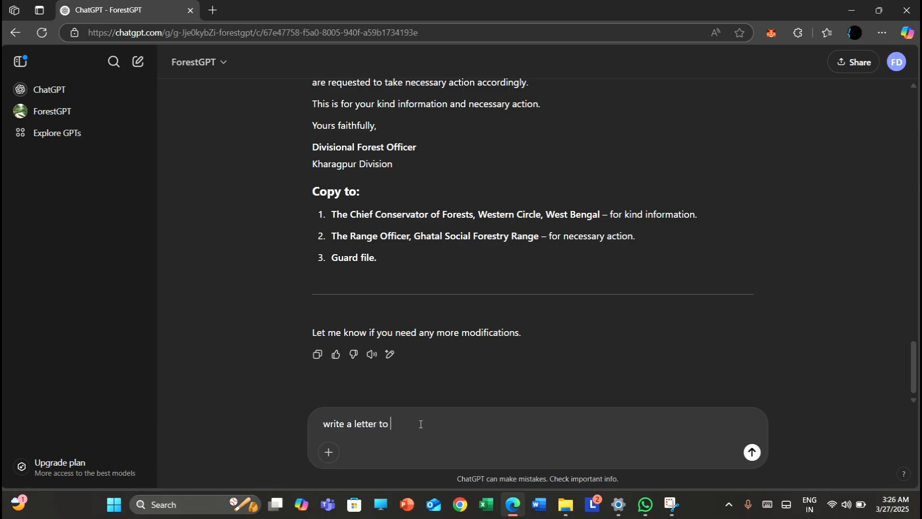
text(the CCF,WC,WB from the)
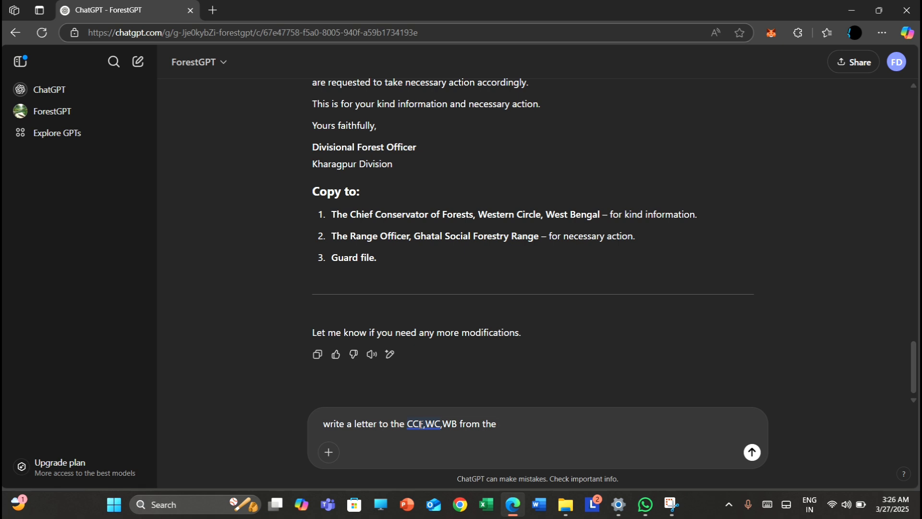
text( DFO,Kharagpur)
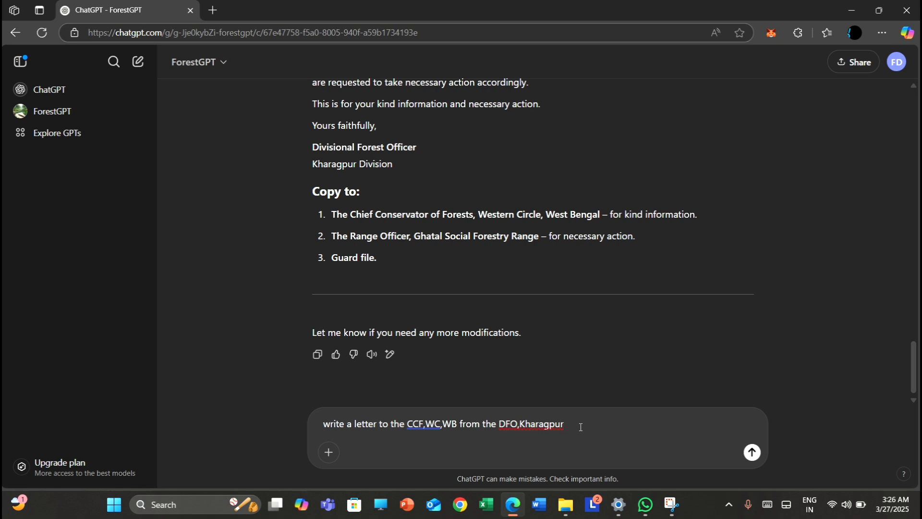
Continue the request with "regarding a complain made in the CM PORTAL"
text(regarding a complain made in the )
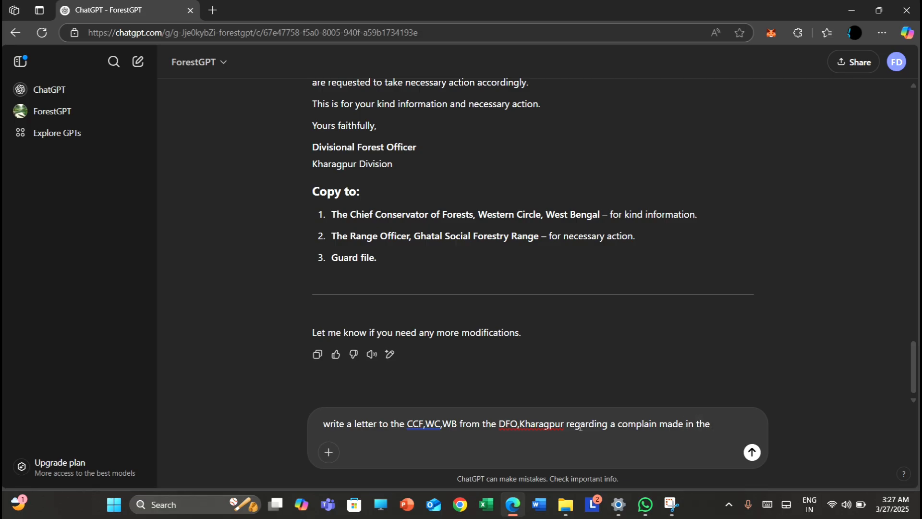
text(CM PORTAL)
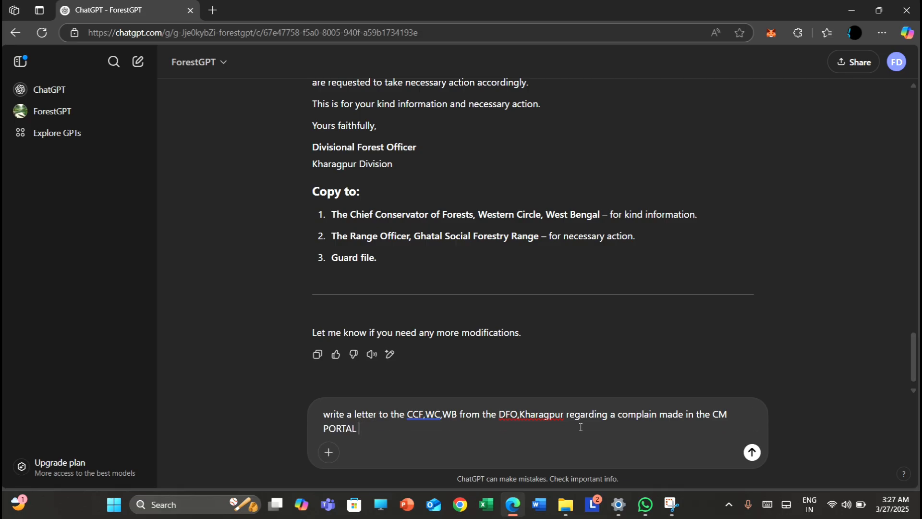
State the complaint's topic in the request by adding "REGARDING monkey menance in Belda range"
text(REGARDING)
text(monk)
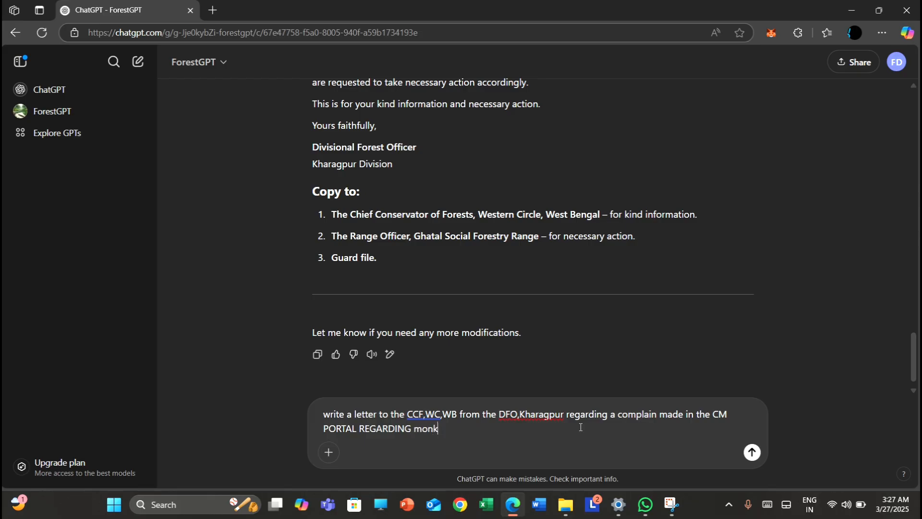
text(ey menance in Belda ran)
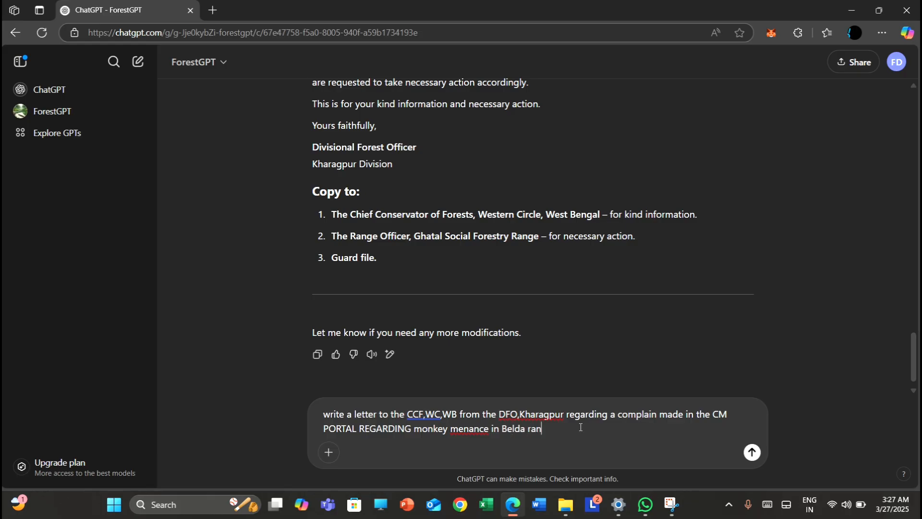
text(ge)
Insert "by shri" and the complainant's name after "complain" in the request
click(660, 416)
text(by s)
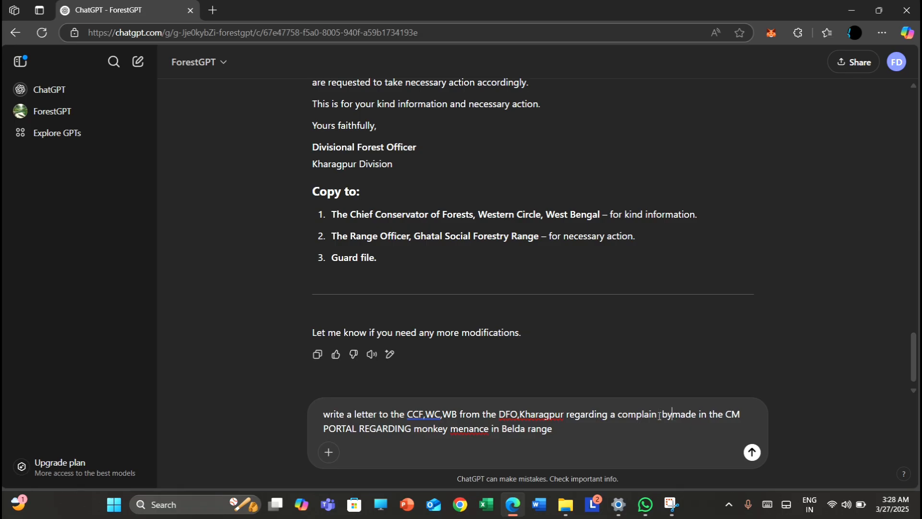
text(hri )
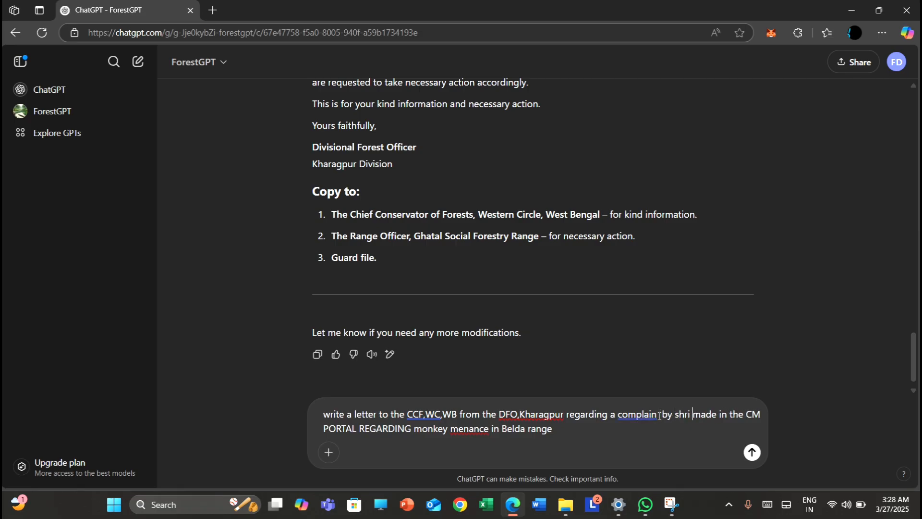
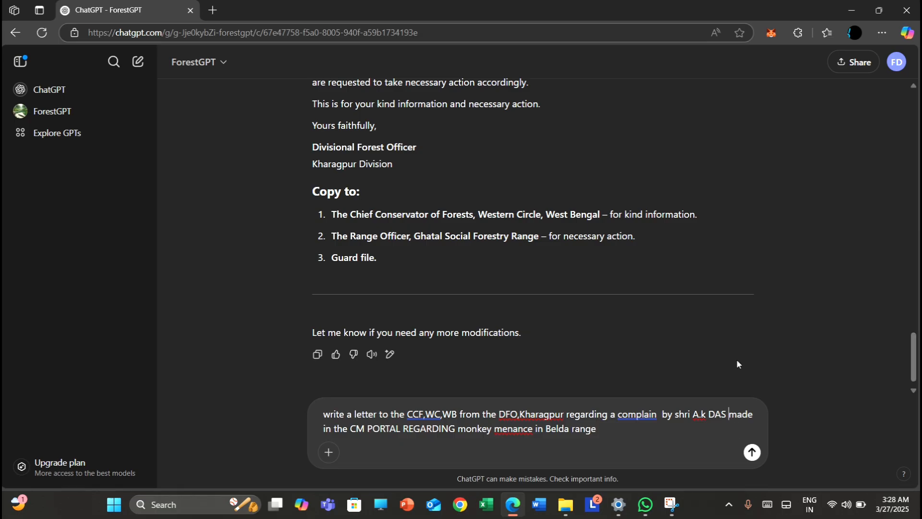
End the request's first sentence with a period and start a second one with "ALSO INCLUDE THAT THE"
click(608, 429)
text(.)
text(ALSO IN)
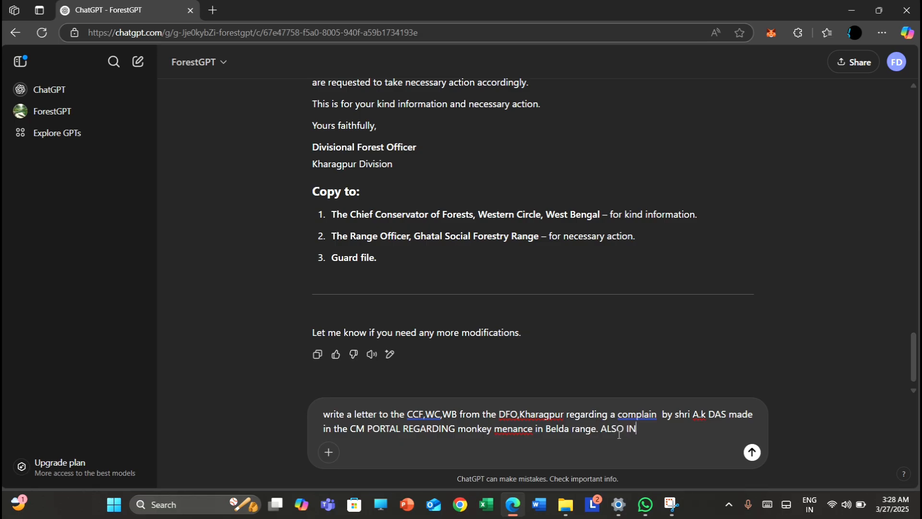
text(CLUDE THAT THE)
Continue the second sentence with "UNDERSIGNED HAS COMMUNICATED WITH THE COMPLAINAINT AT"
text(UND)
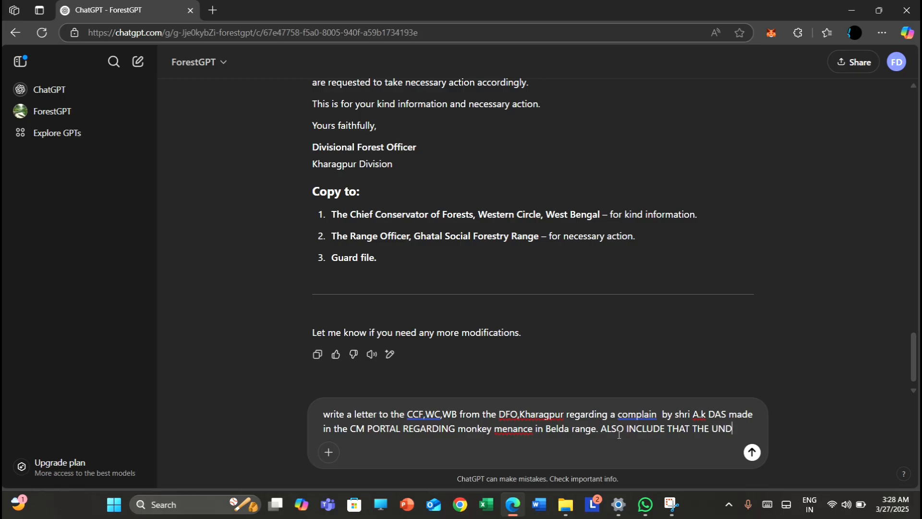
text(ERSIGN)
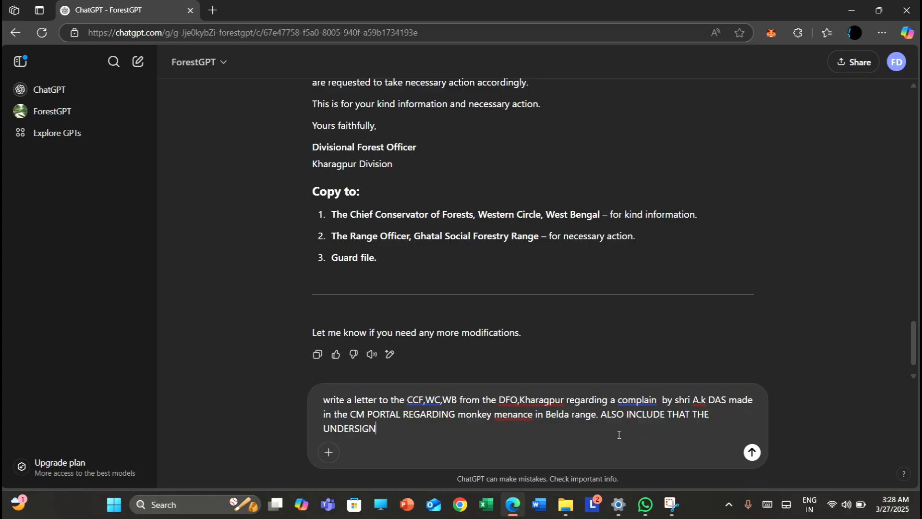
text(ED HAS COMMUNI)
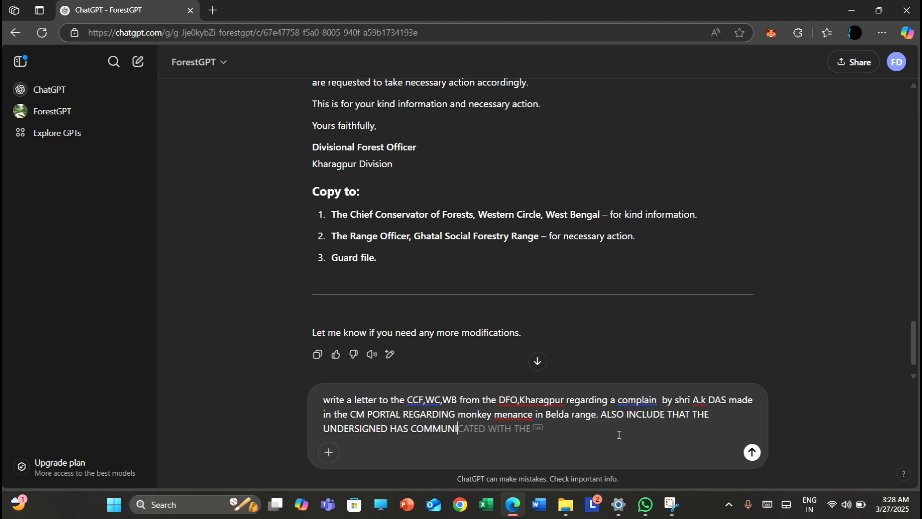
text(CATED WITH THE COMPLAIN)
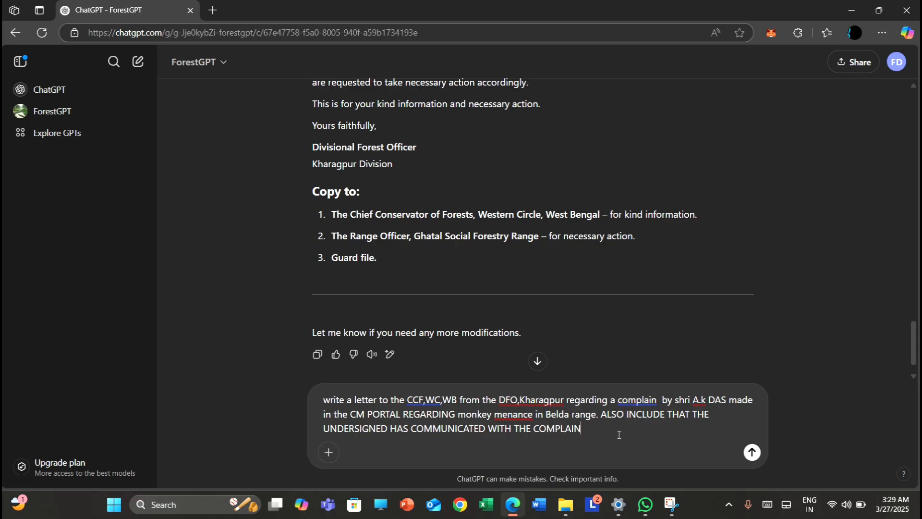
text(AINT AT 11:00 AM OVER HI)
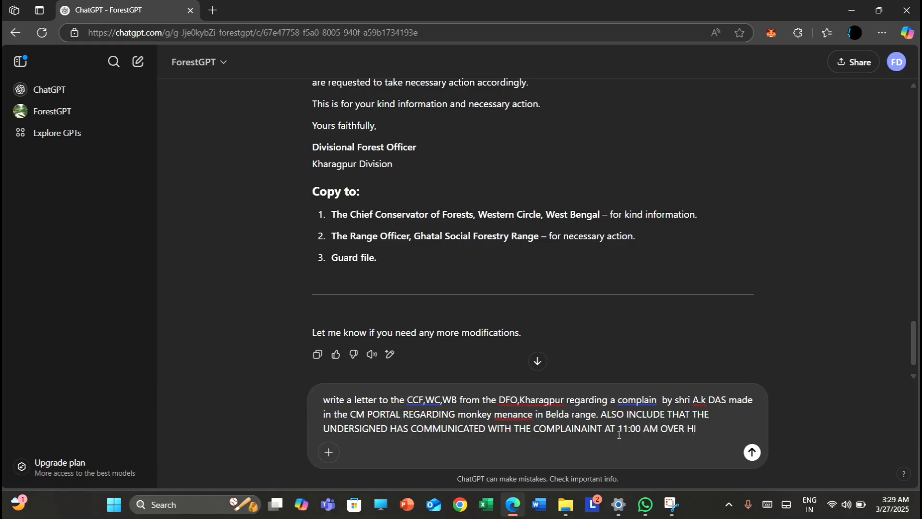
text(S )
text(PH)
text(ONE )
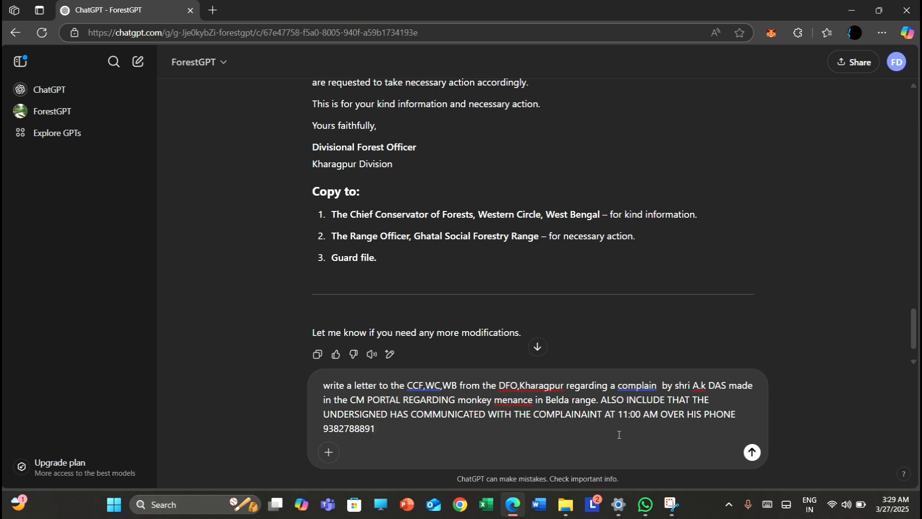
text( AND WAS TOLD THAR)
Extend the sentence after the phone number with "AND WAS TOLD THAT"
key(BackSpace)
text(T )
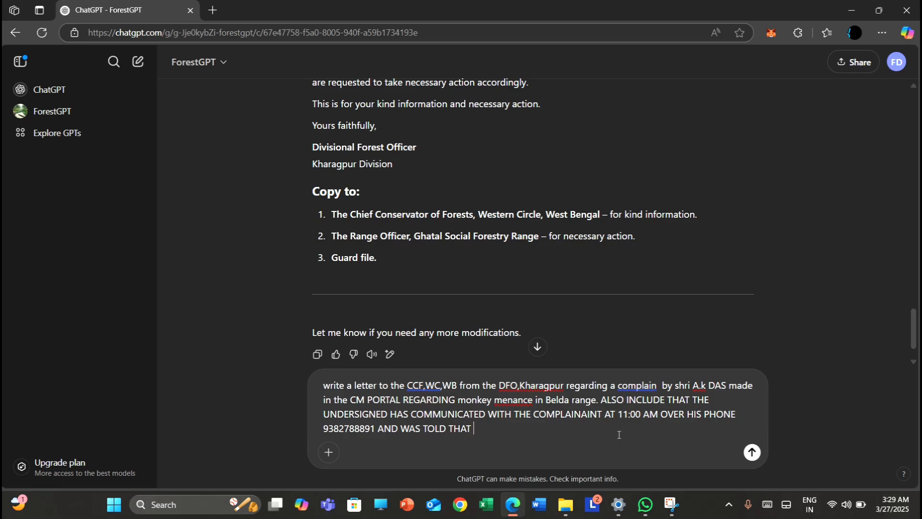
text(THE r/o BELDA WILL)
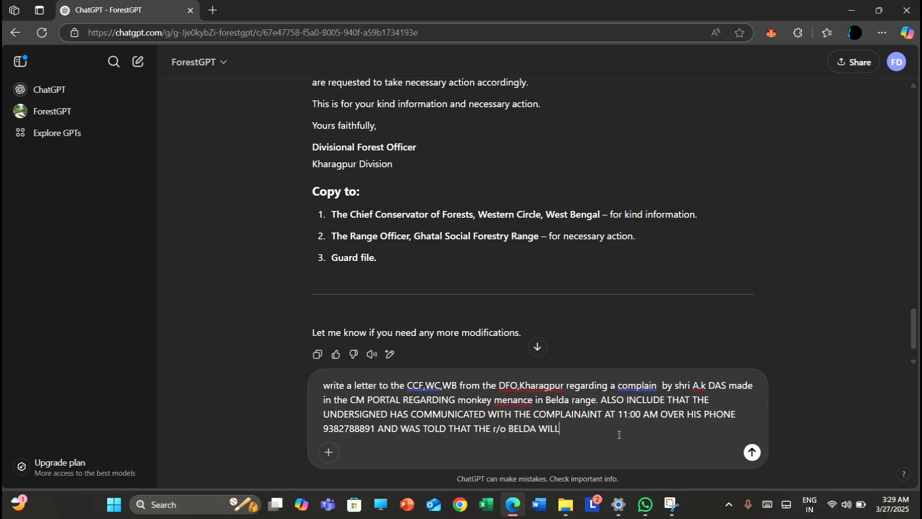
text( VISIT THE SPOT FOR ENQUIRY)
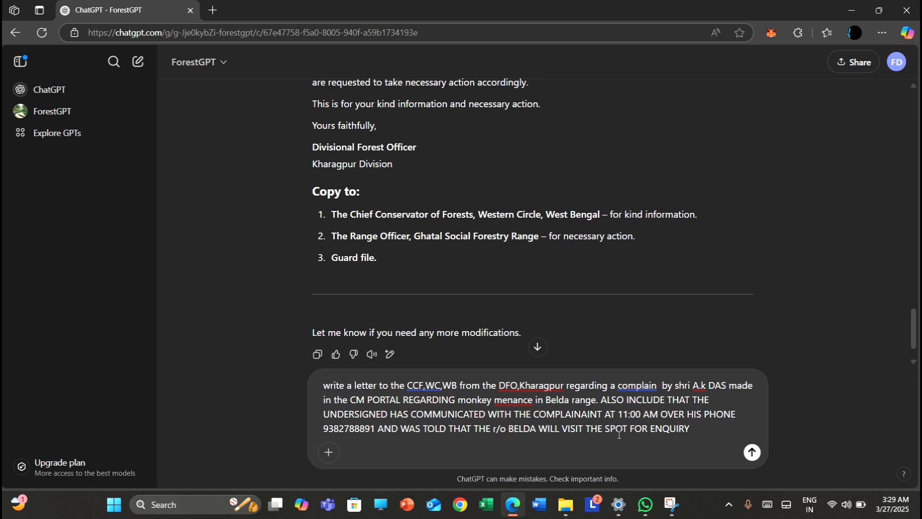
text( AND)
text( NEC)
text(ESSA)
text(RY AC)
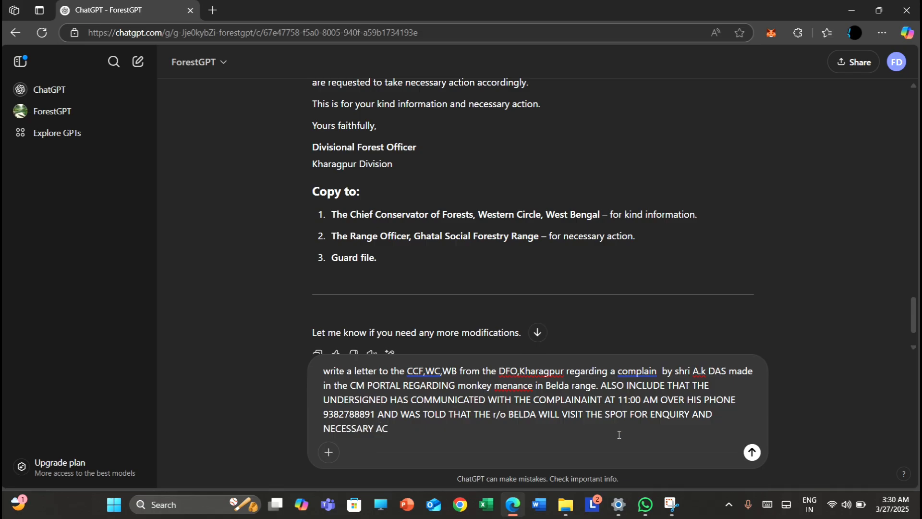
text(TION)
Finish the request with "AND NECESSARY ACTION" and send it to ForestGPT
key(Return)
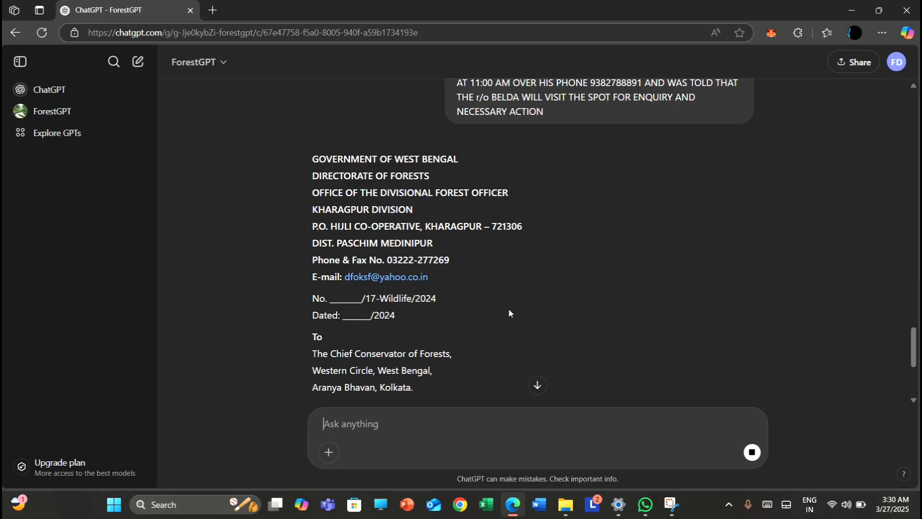
Read through the monkey menace letter, checking its addressee, subject, reference and body, including the instruction to the Belda Range Officer
scroll(509, 313, down, 2)
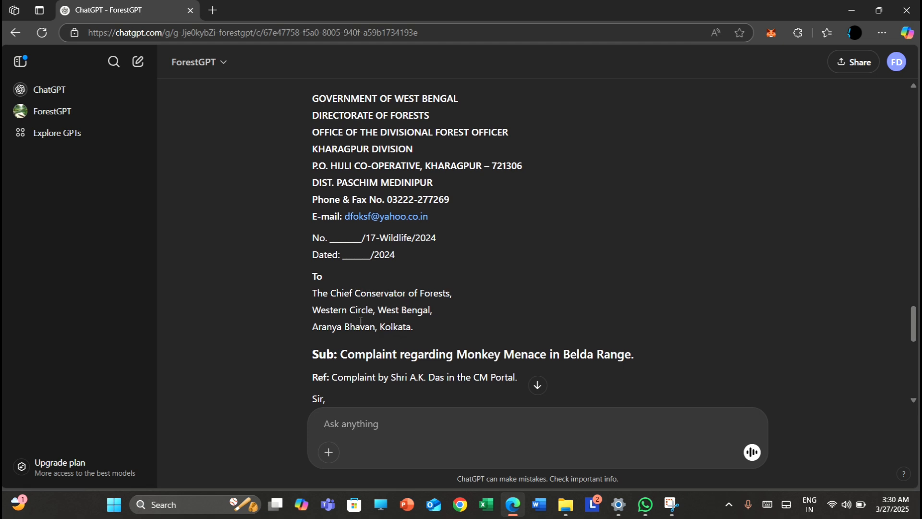
scroll(398, 333, down, 1)
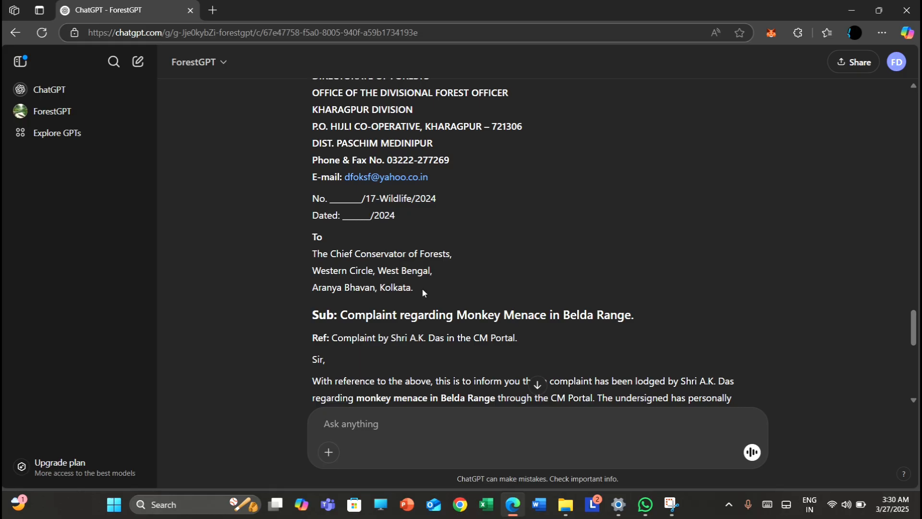
scroll(422, 287, down, 1)
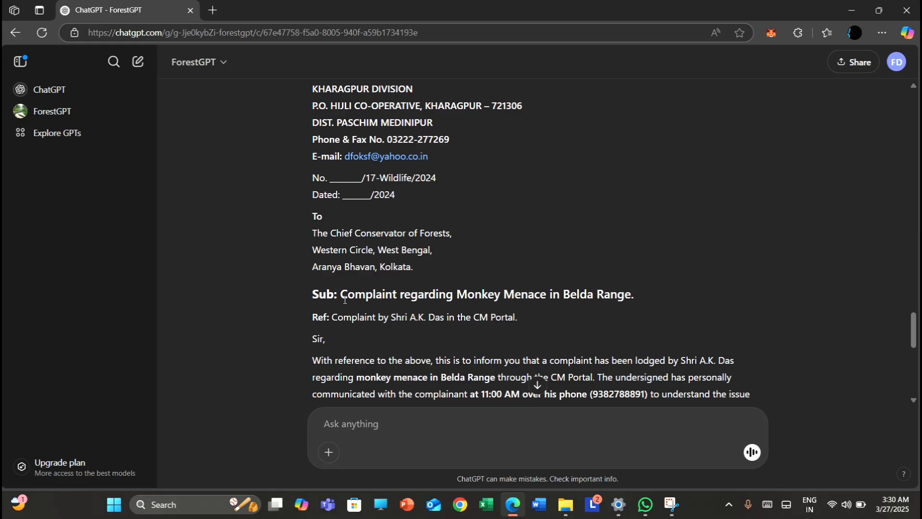
scroll(343, 291, down, 2)
scroll(350, 299, down, 1)
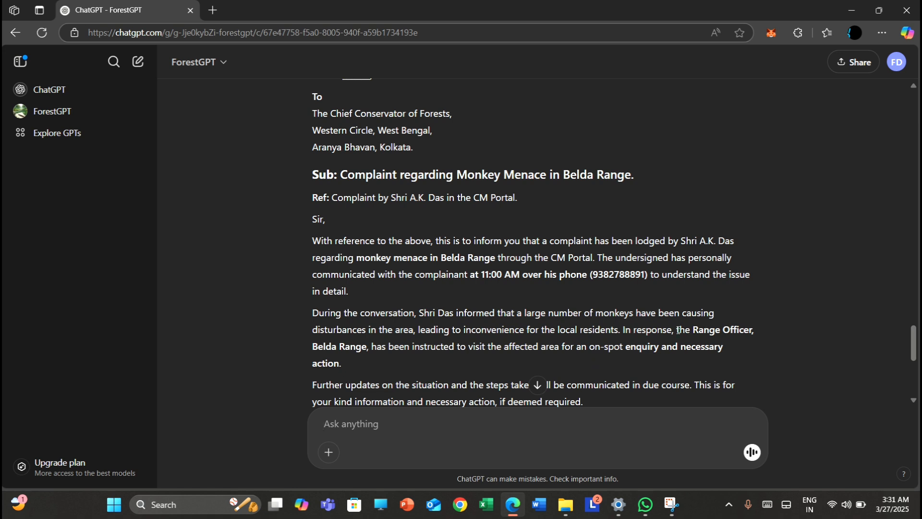
drag(678, 330, 736, 360)
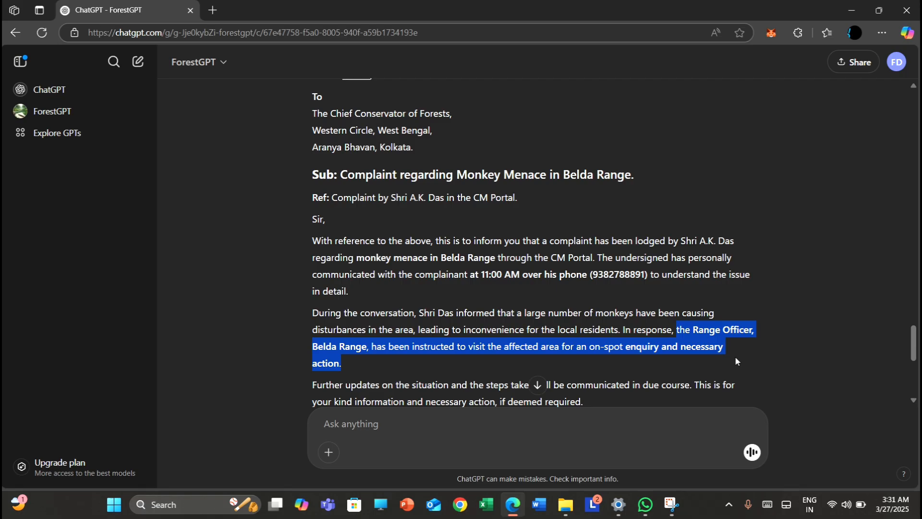
scroll(836, 346, down, 1)
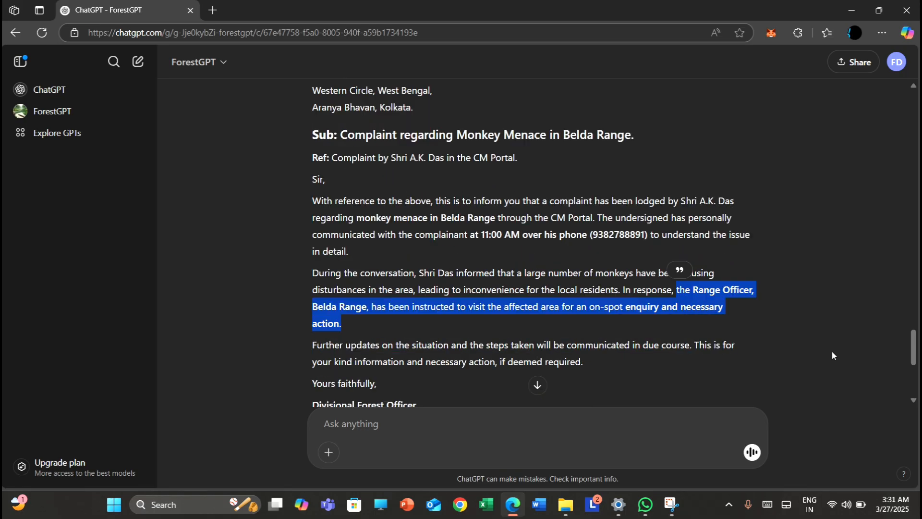
click(834, 354)
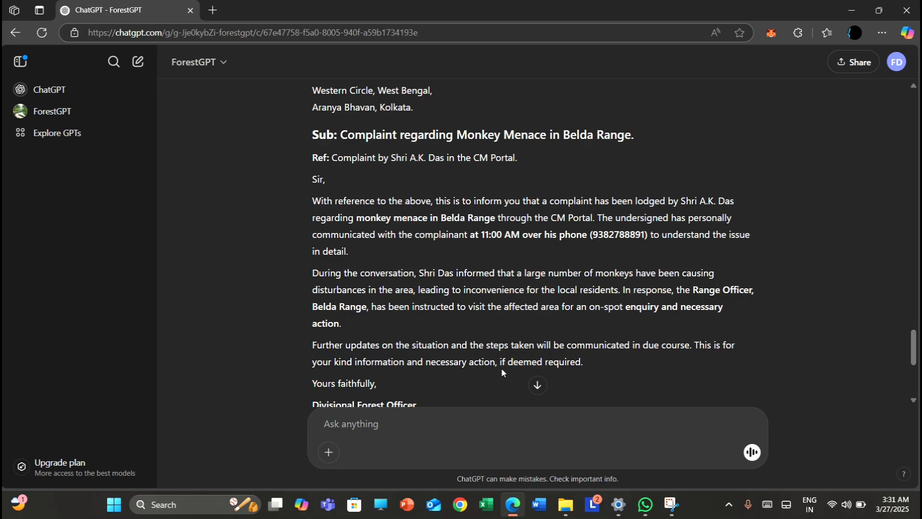
Read the rest of the monkey menace letter, checking its closing paragraph, Divisional Forest Officer signature block and copy-to list
scroll(594, 356, down, 3)
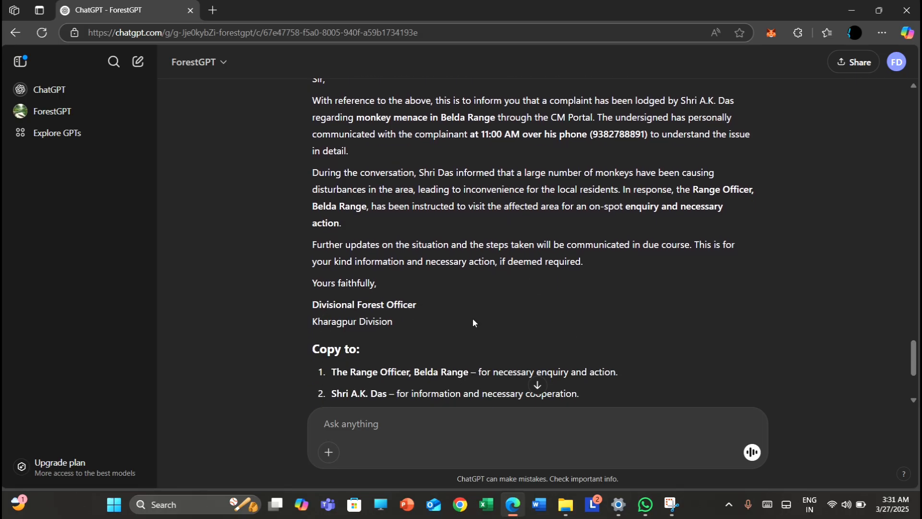
scroll(454, 332, down, 1)
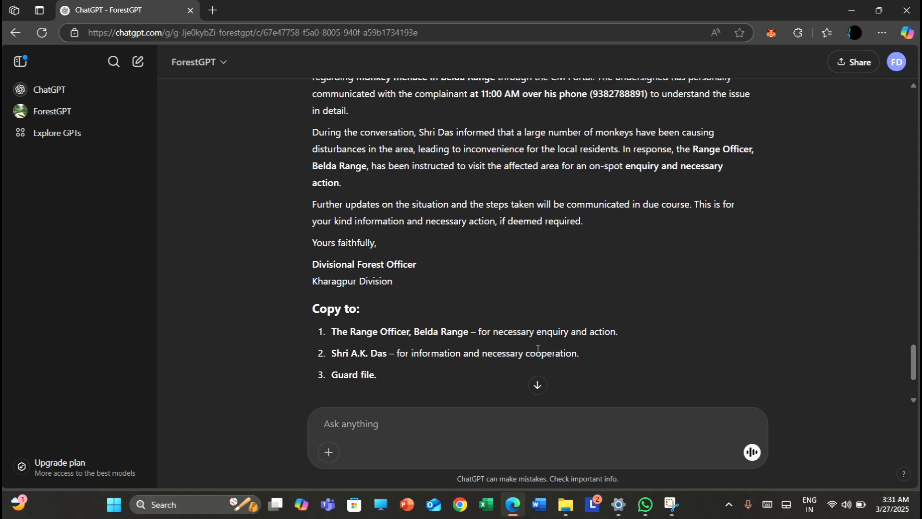
scroll(538, 349, down, 1)
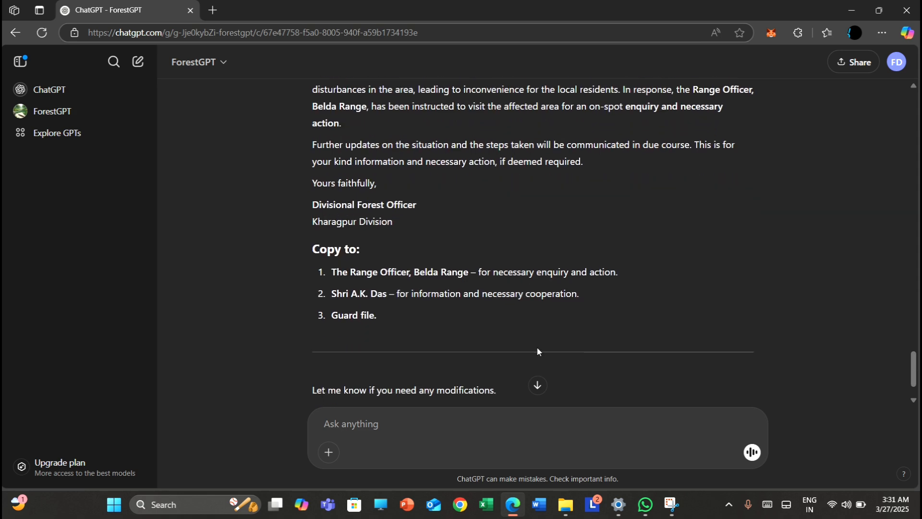
scroll(537, 348, up, 1)
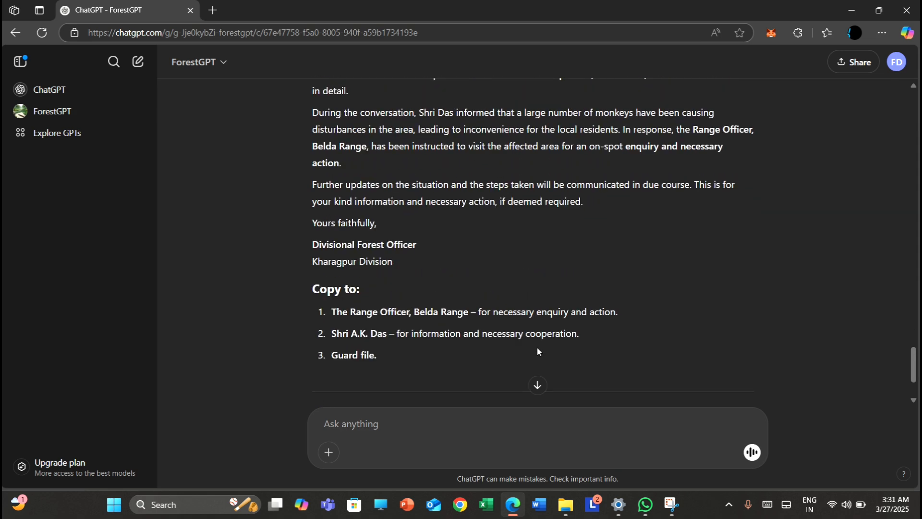
scroll(537, 351, up, 1)
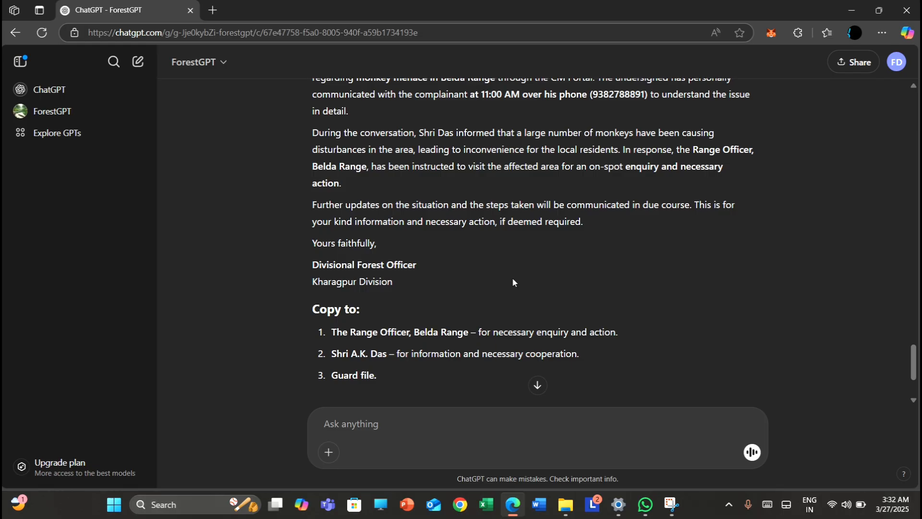
Review the conversation back to its first request, looking over the monkey menace prompt and the drafted tree-felling extension letters
scroll(513, 282, up, 1)
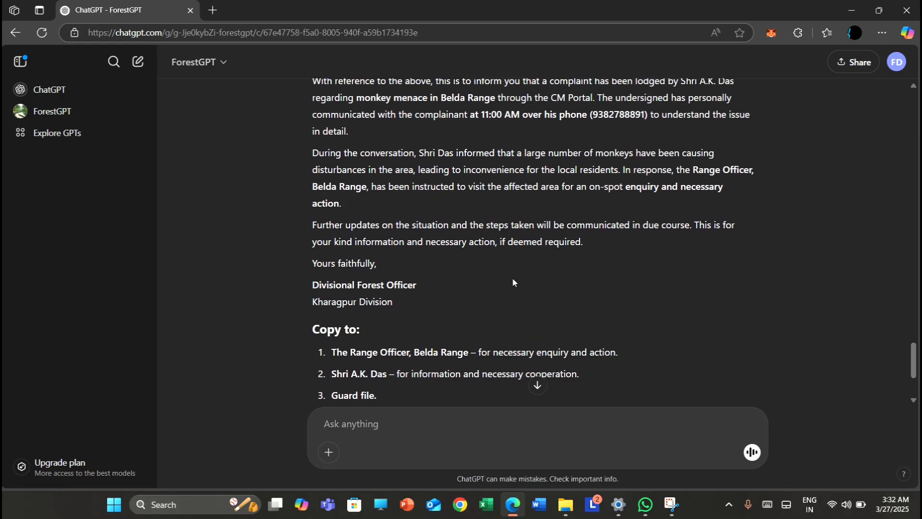
scroll(512, 278, up, 14)
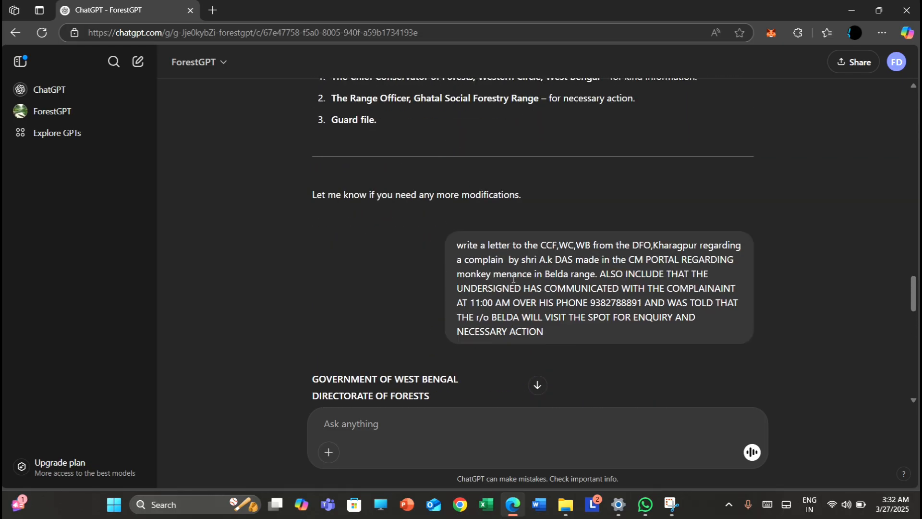
scroll(513, 279, up, 14)
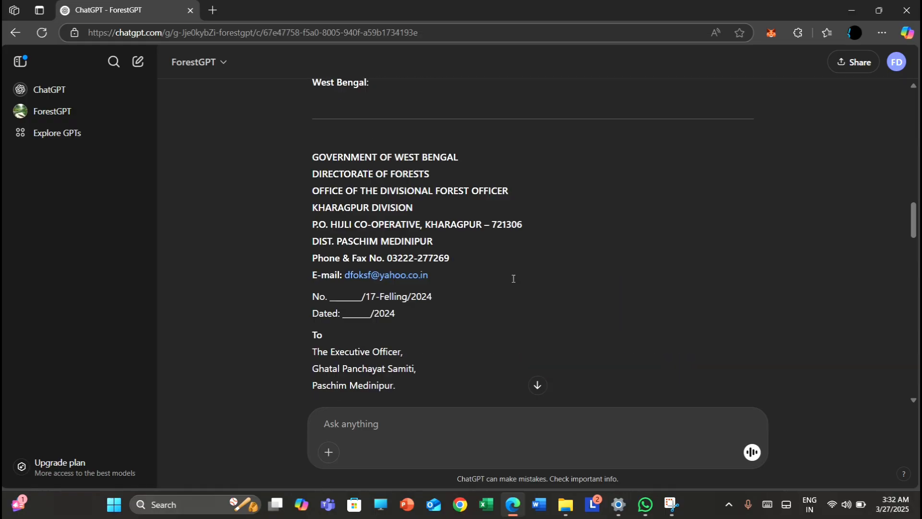
scroll(513, 279, up, 13)
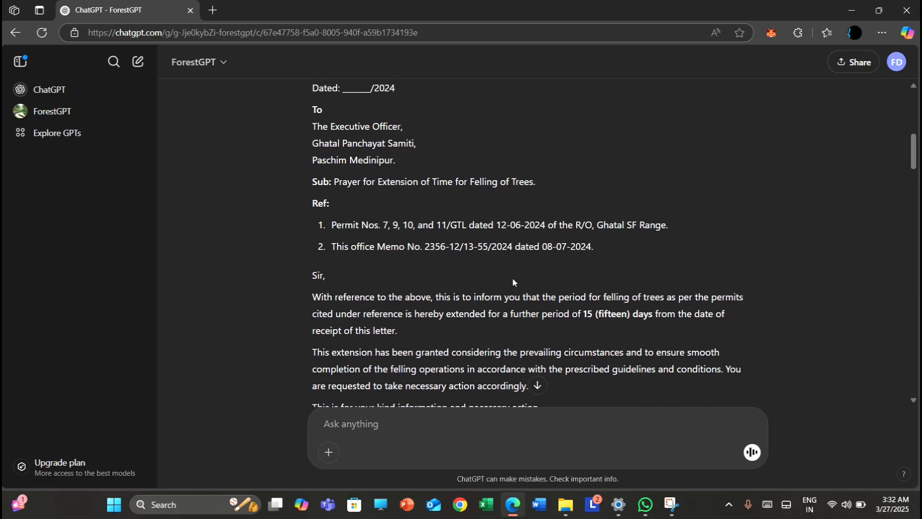
scroll(513, 282, up, 3)
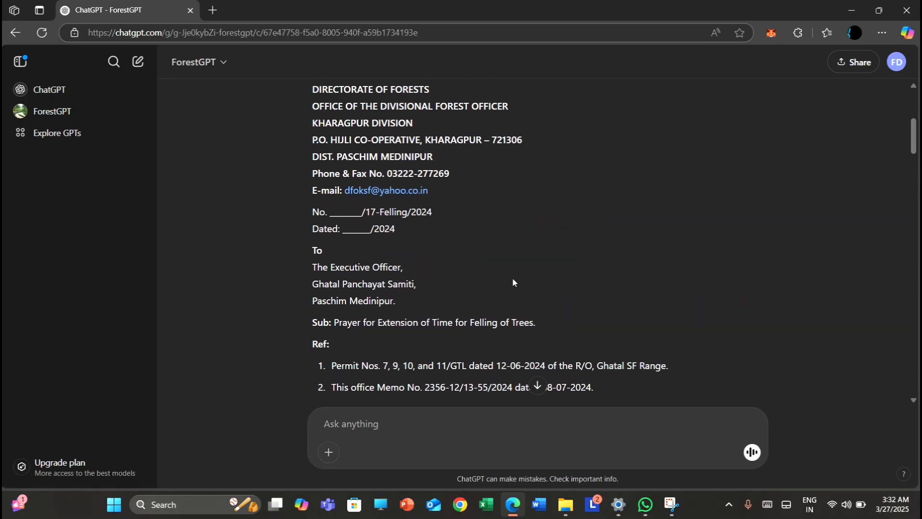
scroll(512, 278, up, 4)
scroll(512, 277, up, 2)
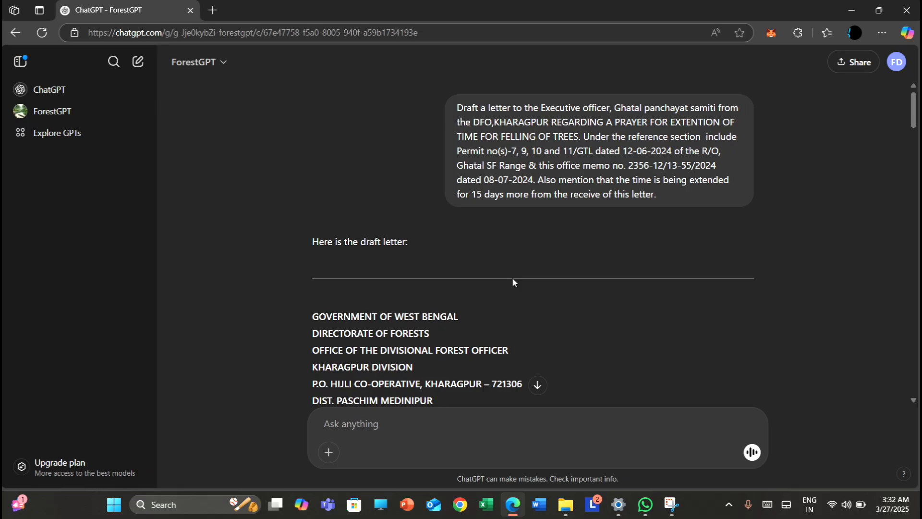